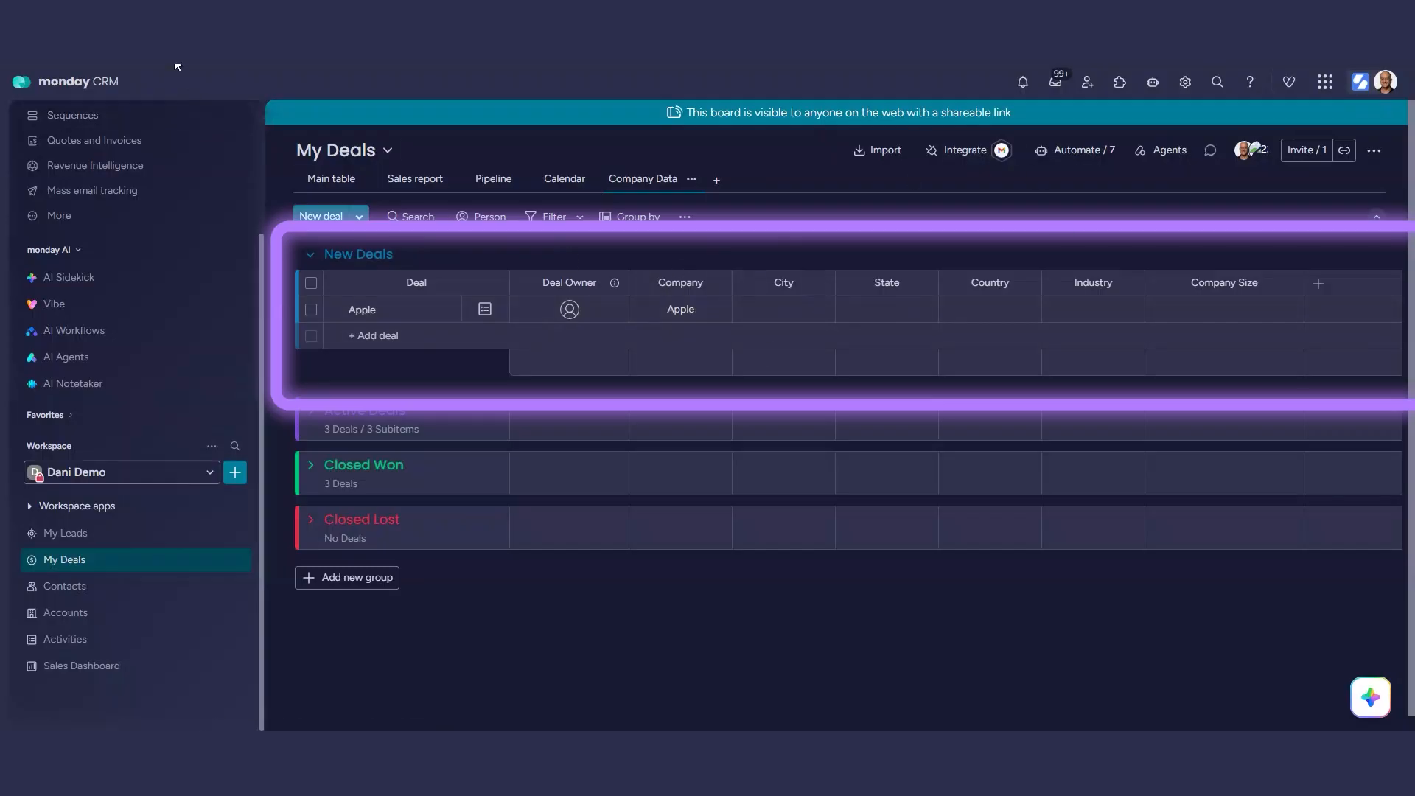
Copy the web address of the My Deals board's Company Data view.
{"action": "left_click", "coordinate": [246, 35]}
{"action": "right_click", "coordinate": [246, 35]}
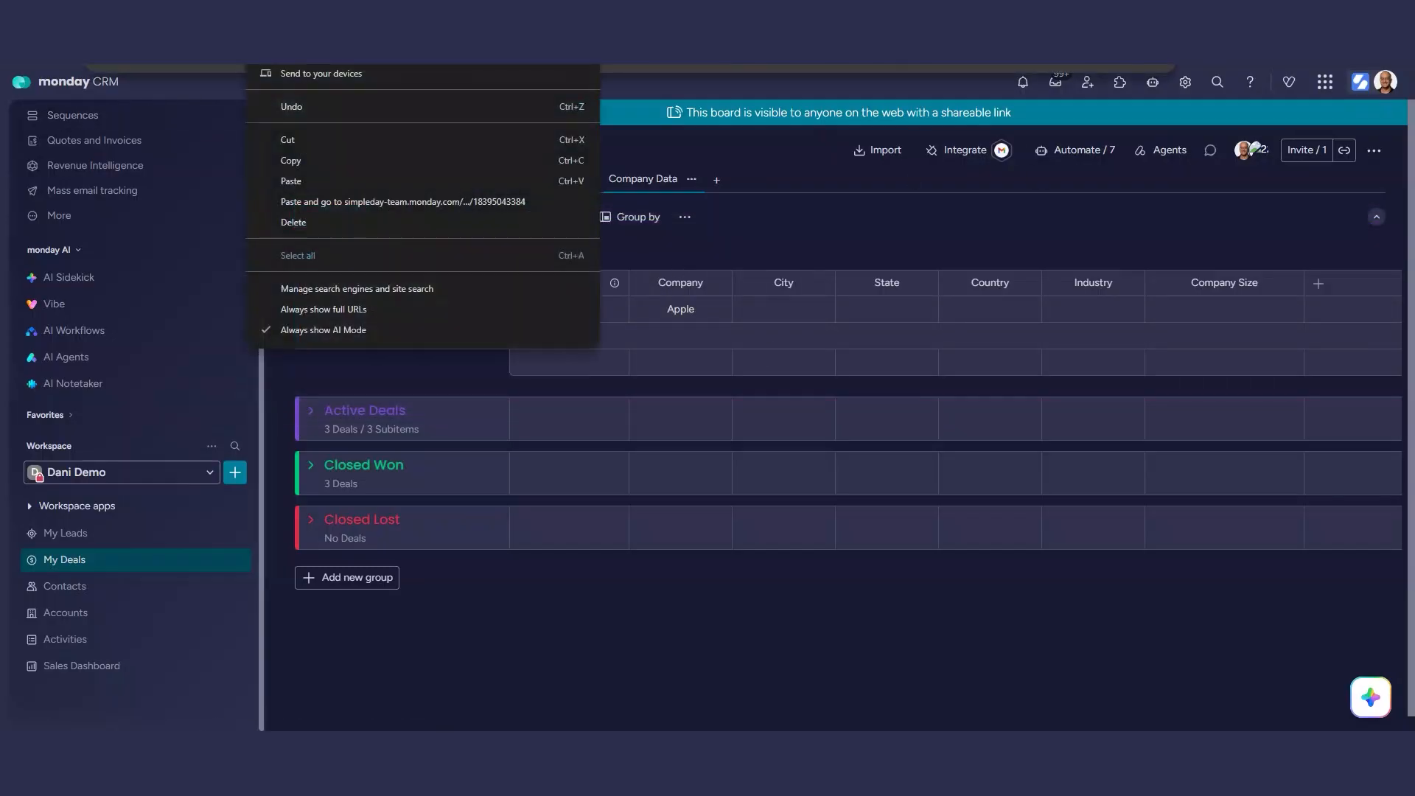
{"action": "left_click", "coordinate": [272, 619]}
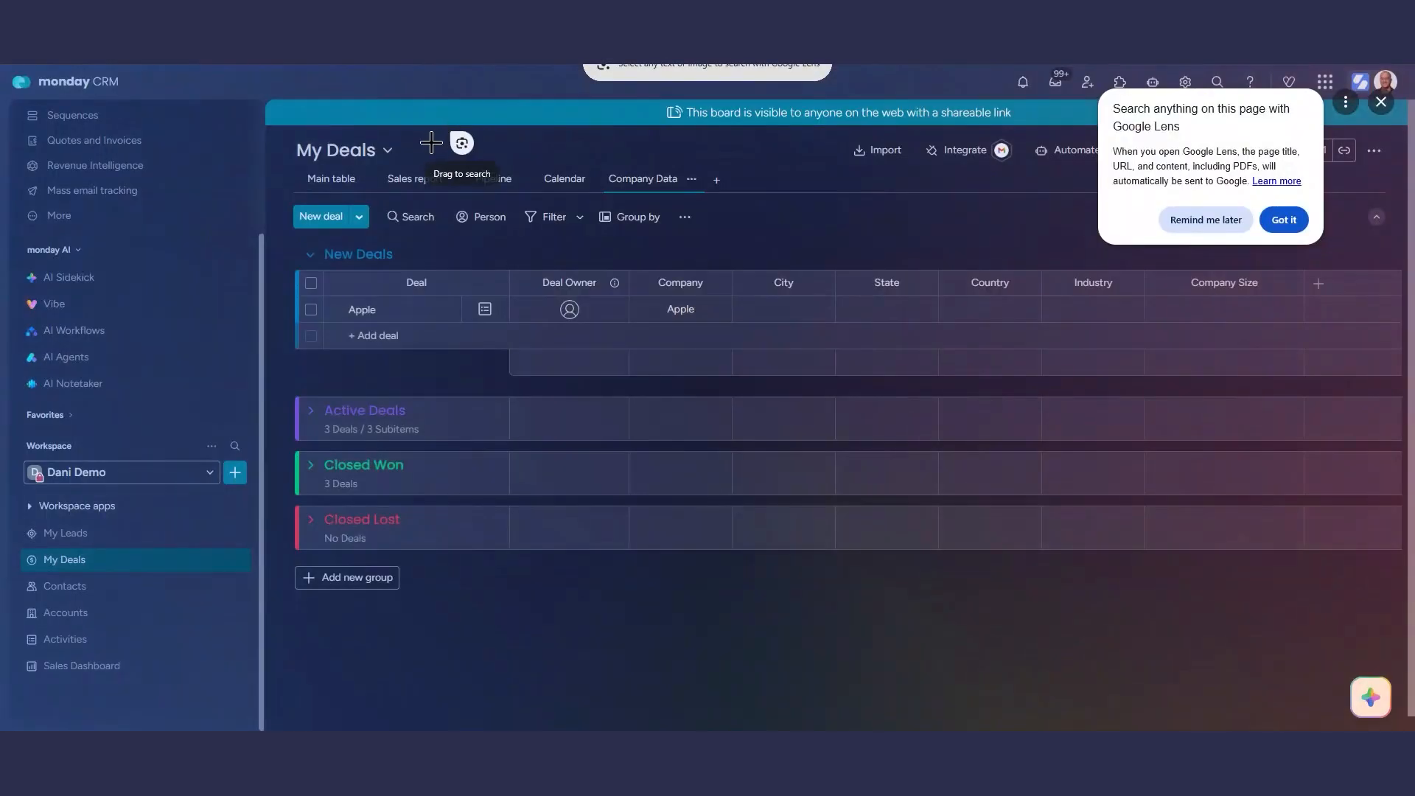
{"action": "key", "text": "Escape"}
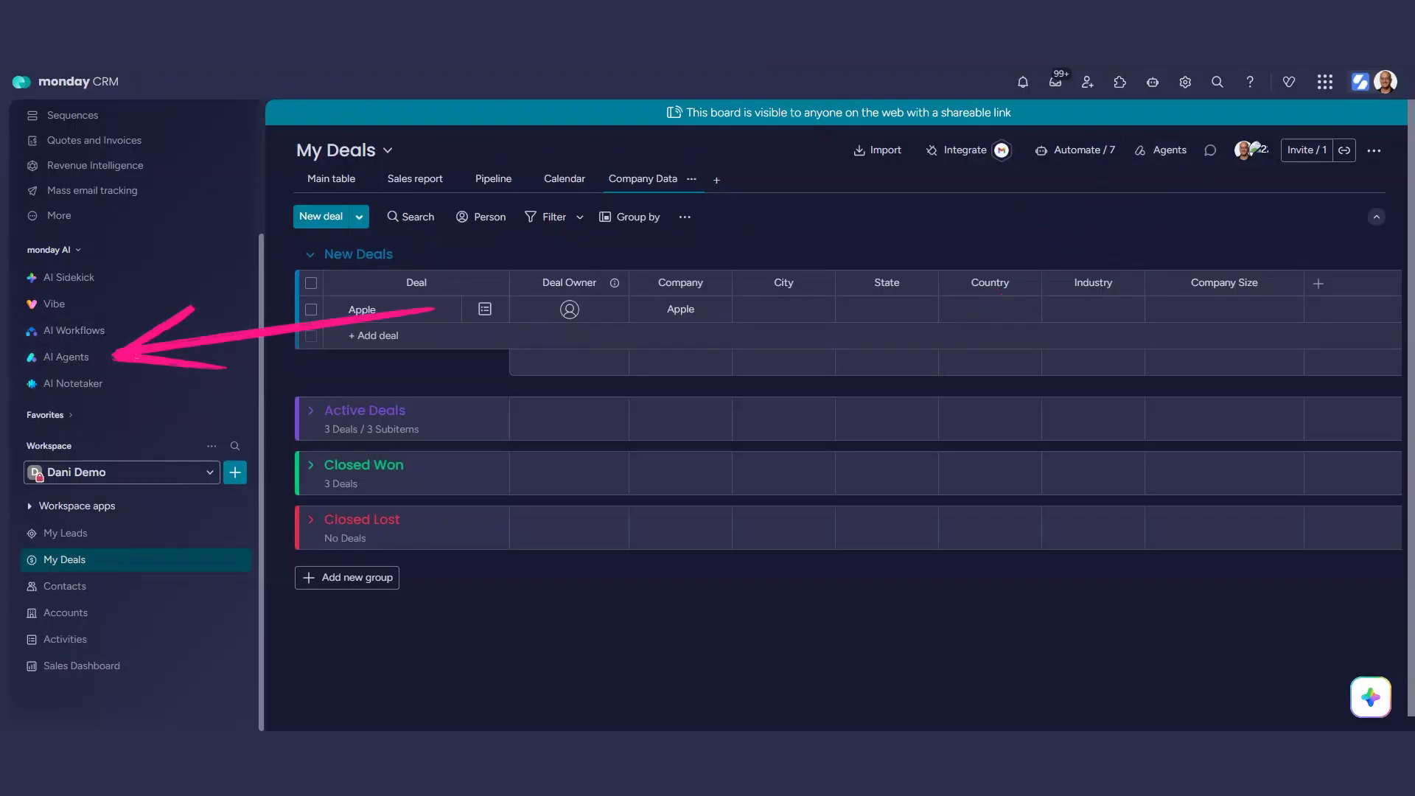
In the custom agent builder, request adding Industry, City, State, Country and Company size whenever a deal is added or the Company name changes.
{"action": "left_click", "coordinate": [67, 357]}
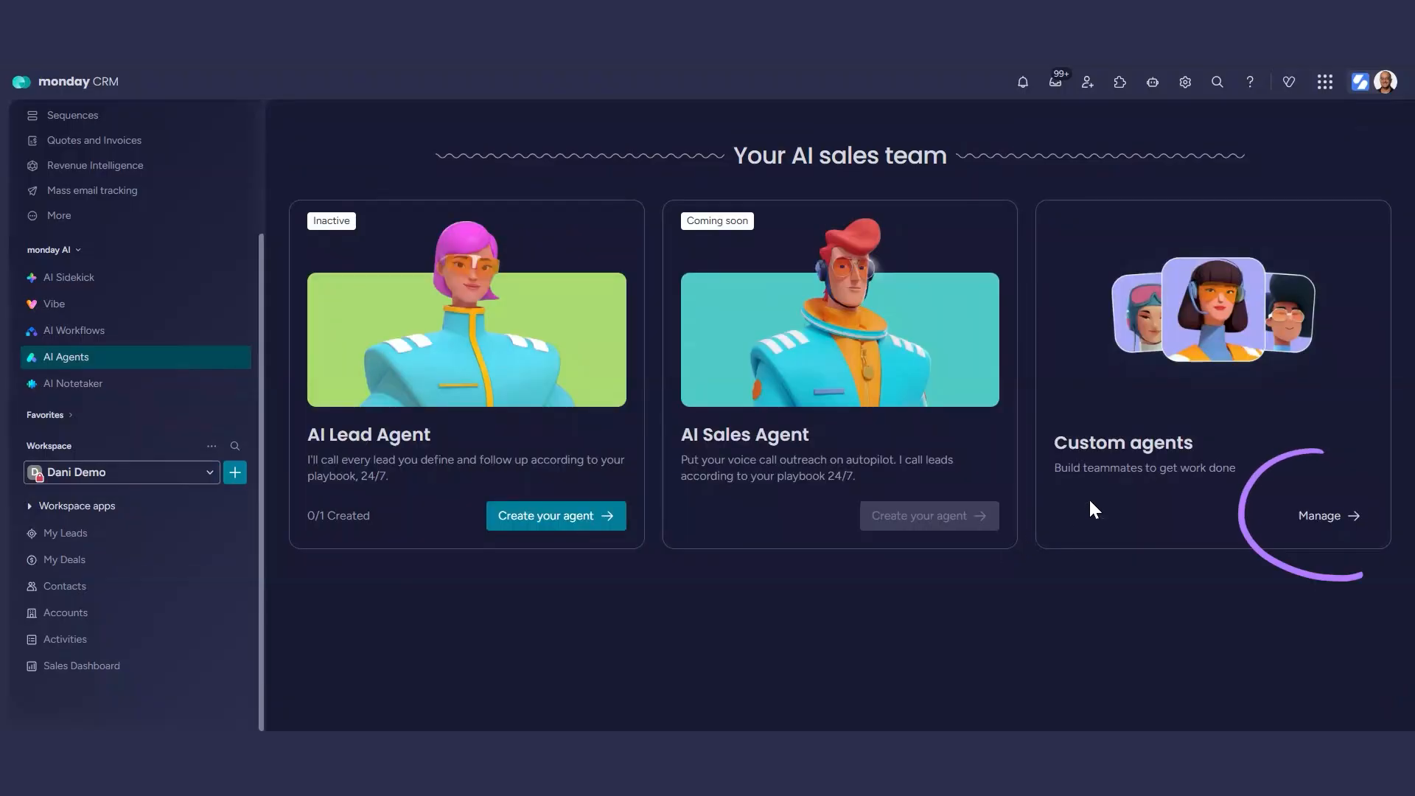
{"action": "left_click", "coordinate": [1327, 515]}
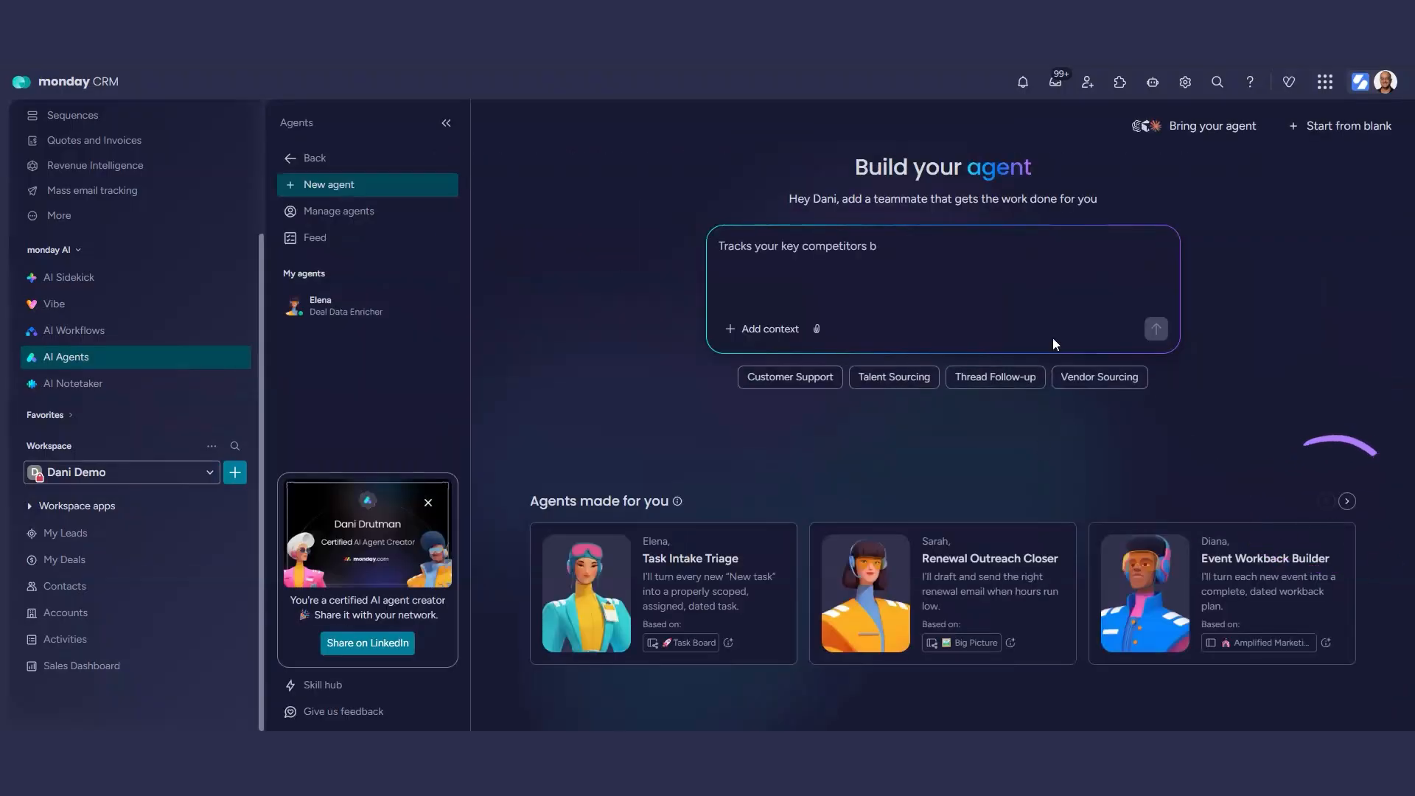
{"action": "left_click", "coordinate": [840, 264]}
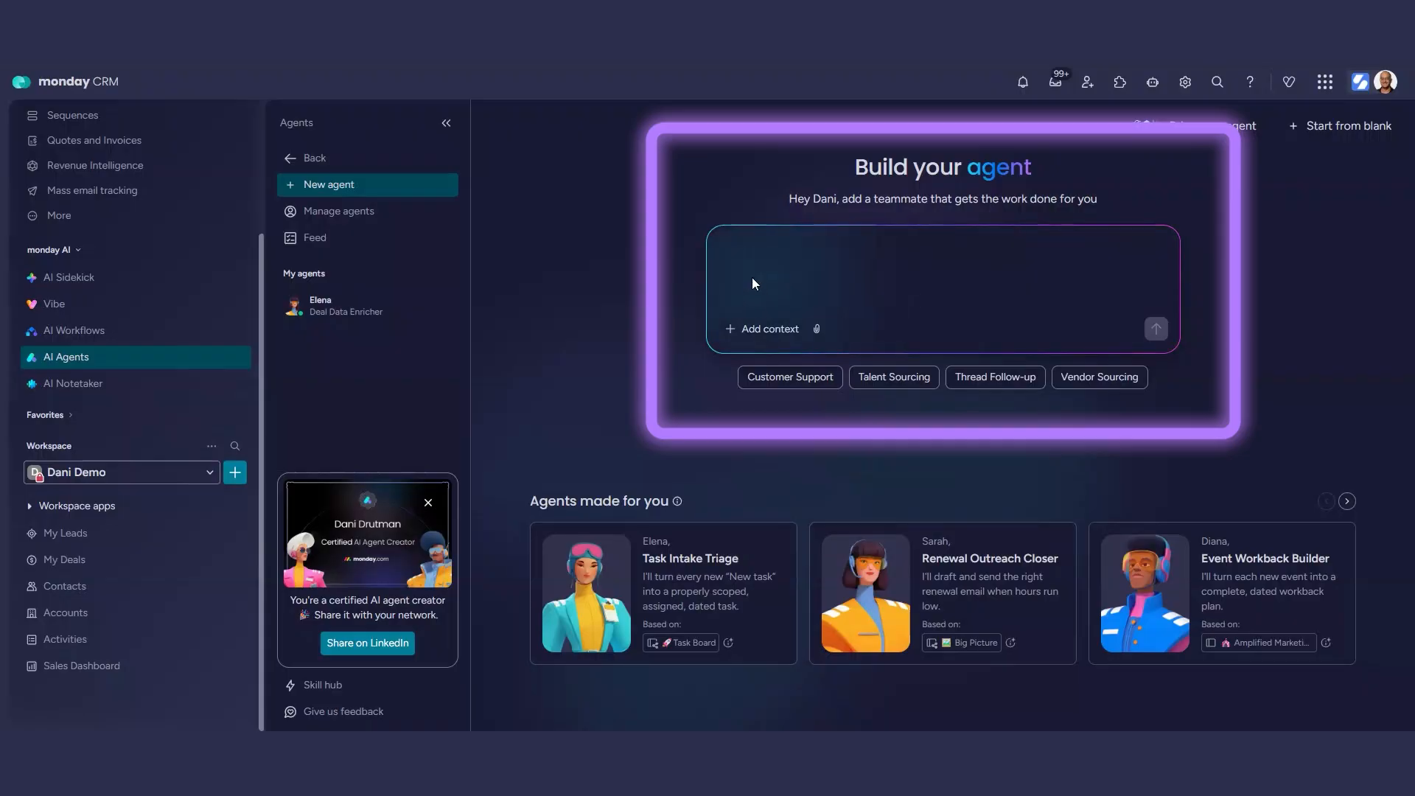
{"action": "key", "text": "super+v"}
{"action": "left_click", "coordinate": [781, 457]}
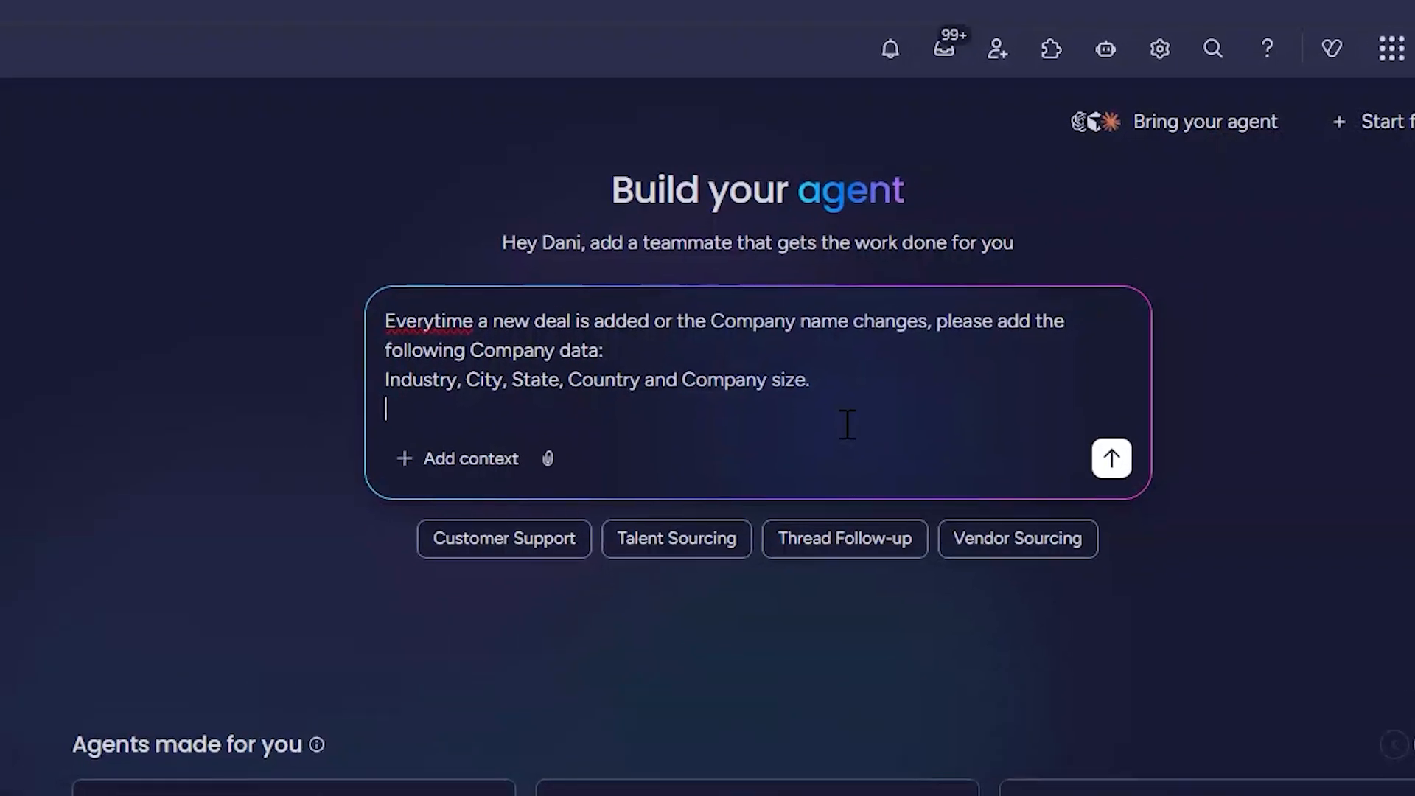
Complete the prompt with "This should be on the", the copied board address and "board.", and submit it.
{"action": "type", "text": "Th"}
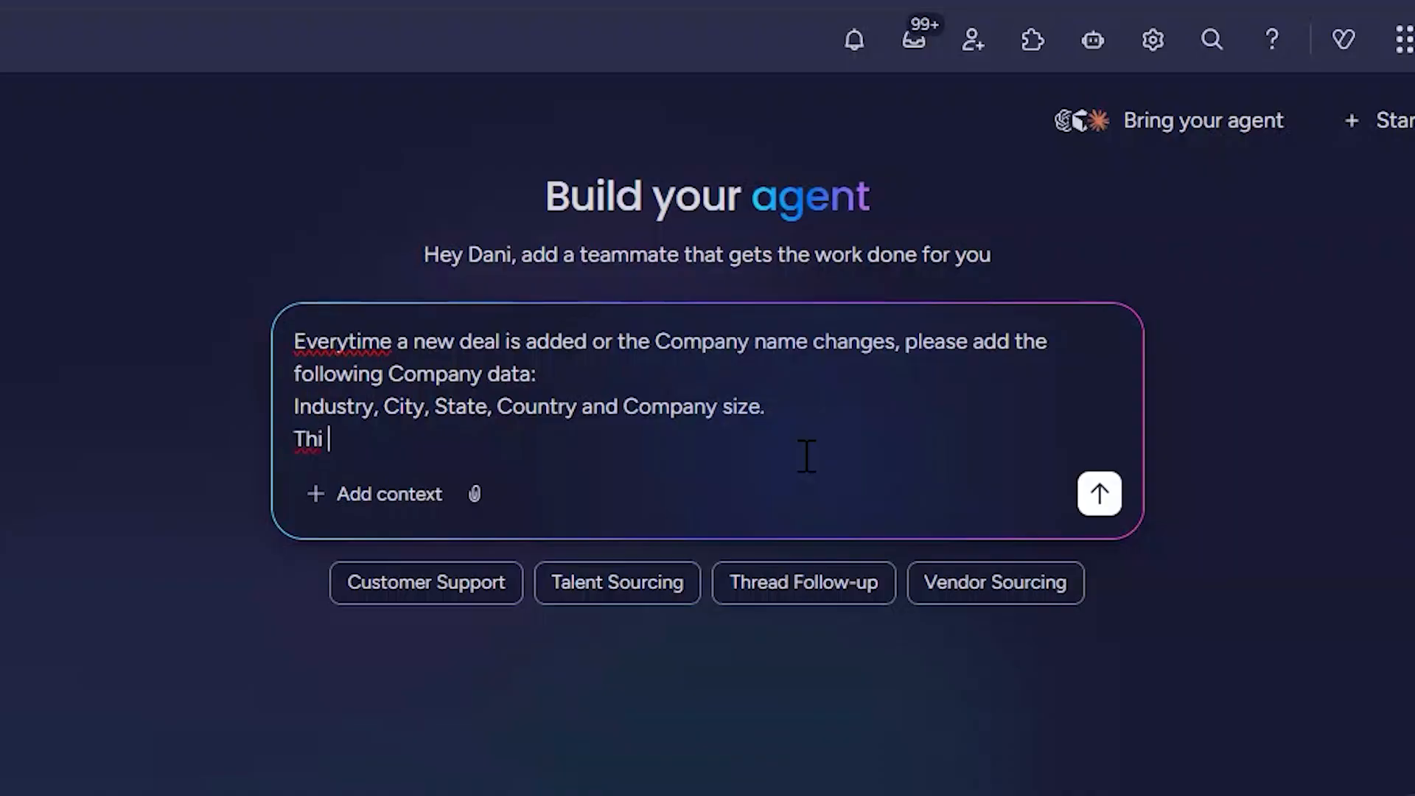
{"action": "type", "text": "is should be on the"}
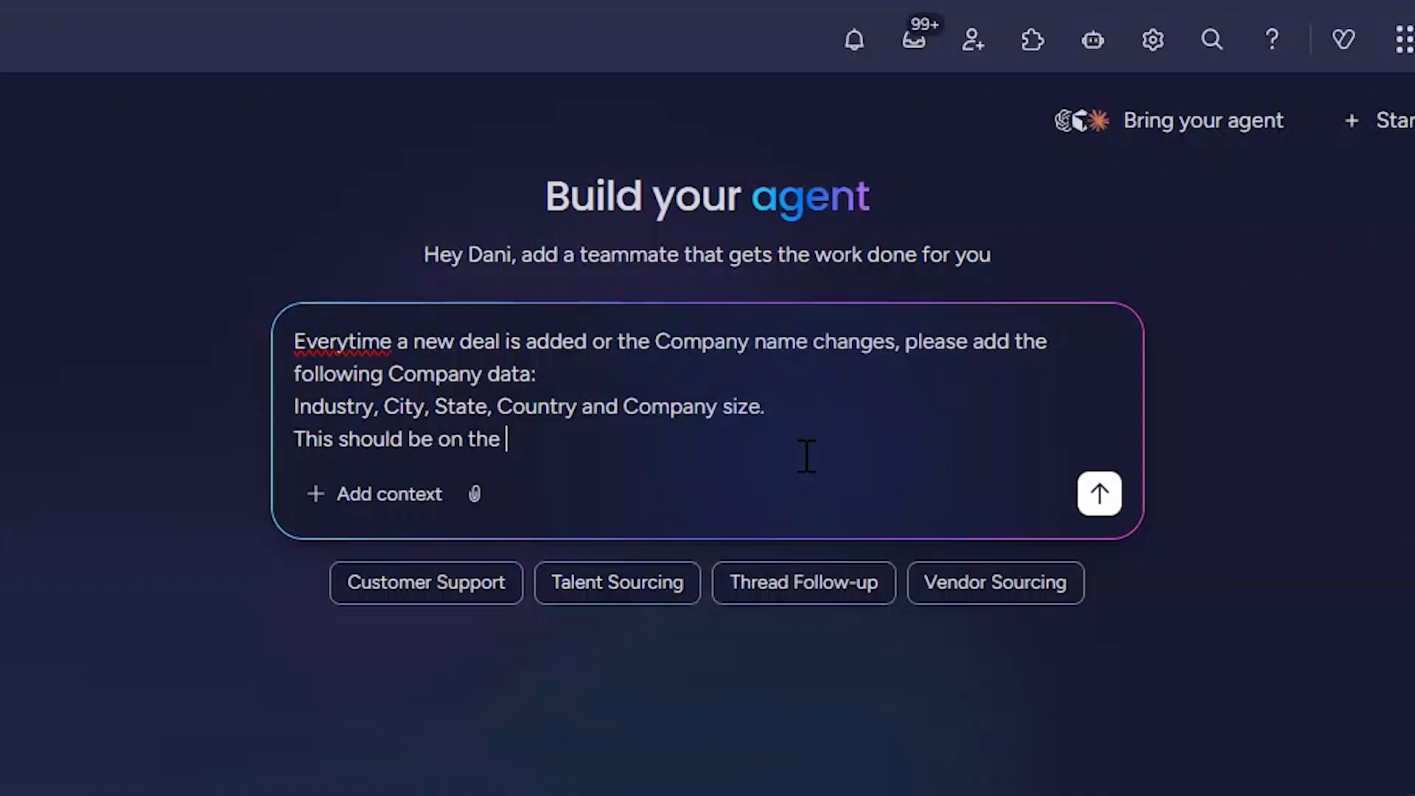
{"action": "key", "text": "super+v"}
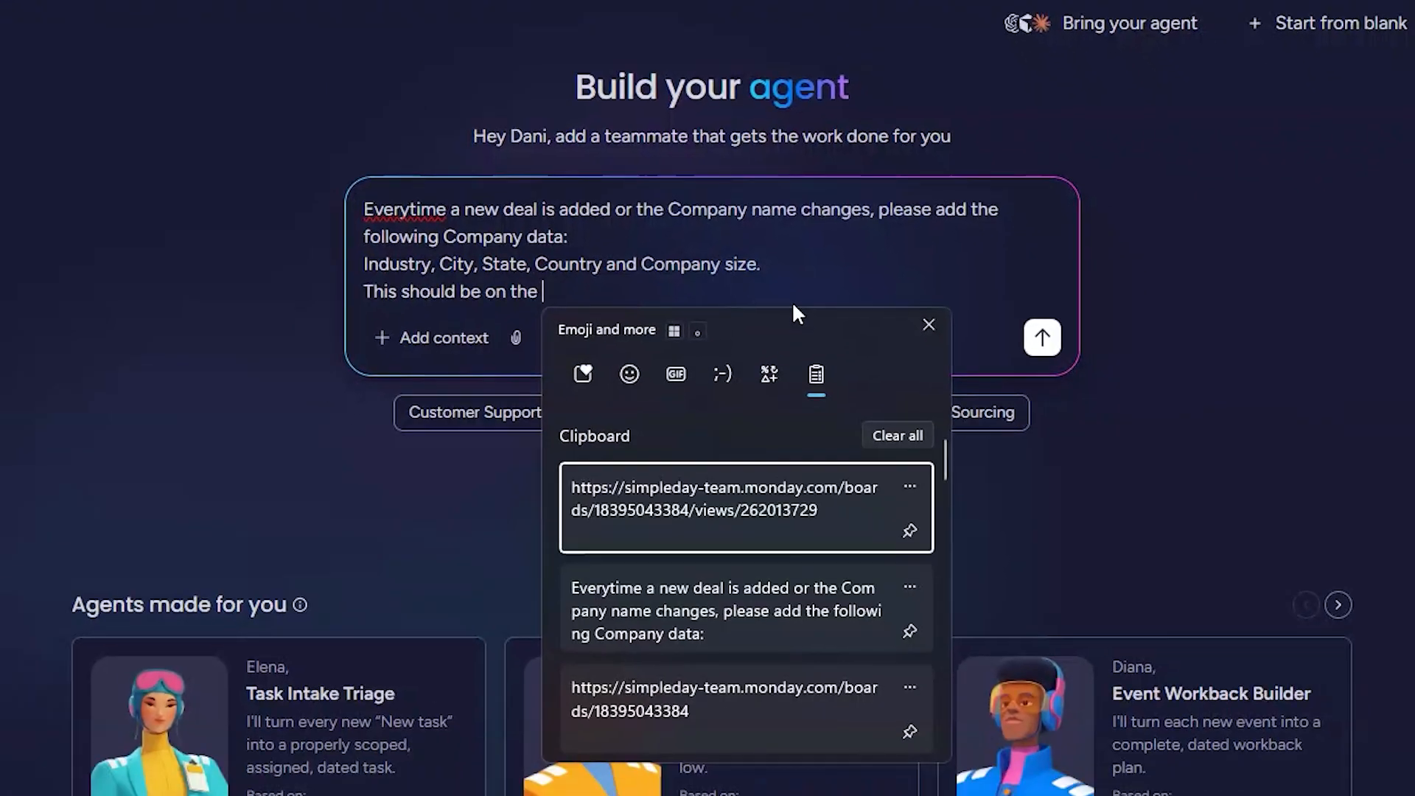
{"action": "key", "text": "Return"}
{"action": "type", "text": "boa"}
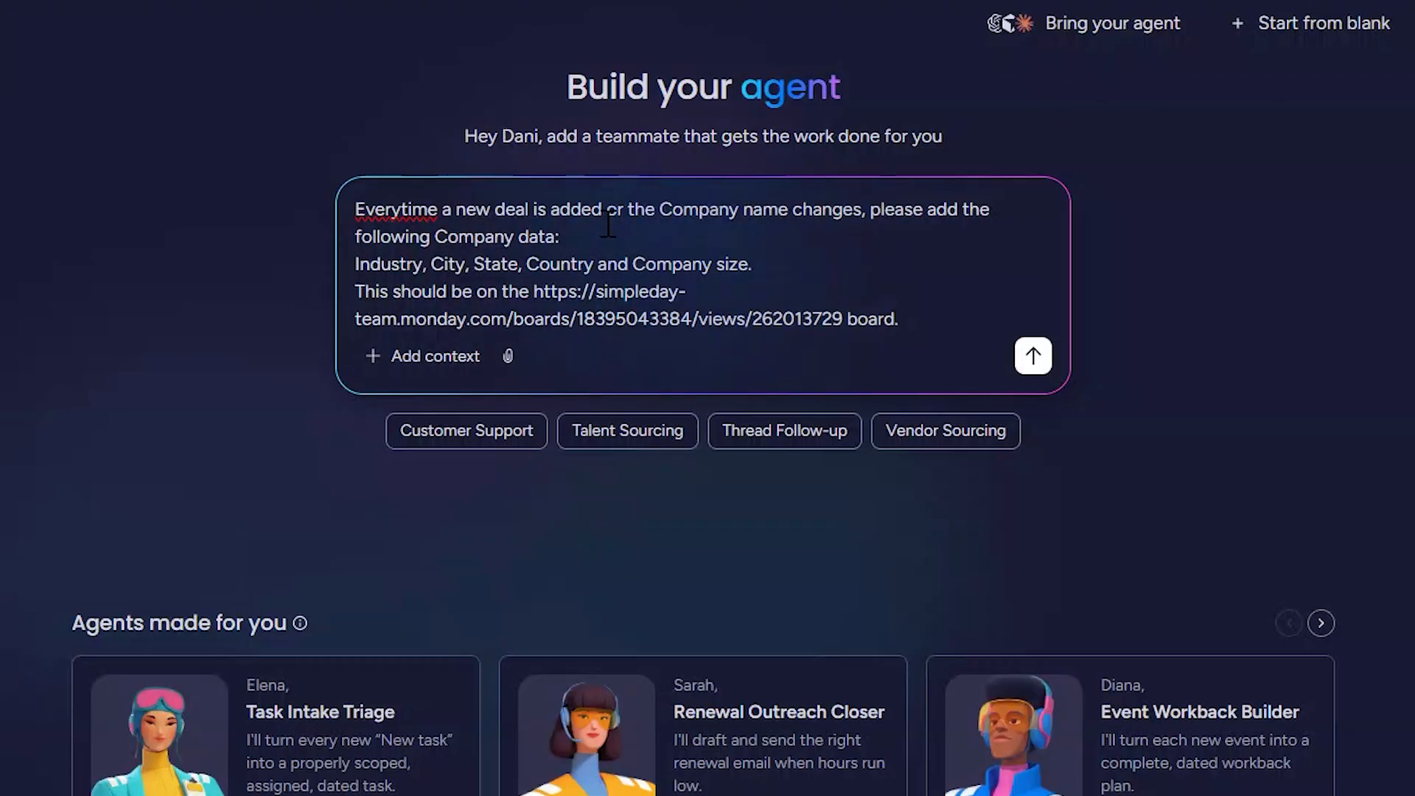
{"action": "left_click", "coordinate": [1033, 356]}
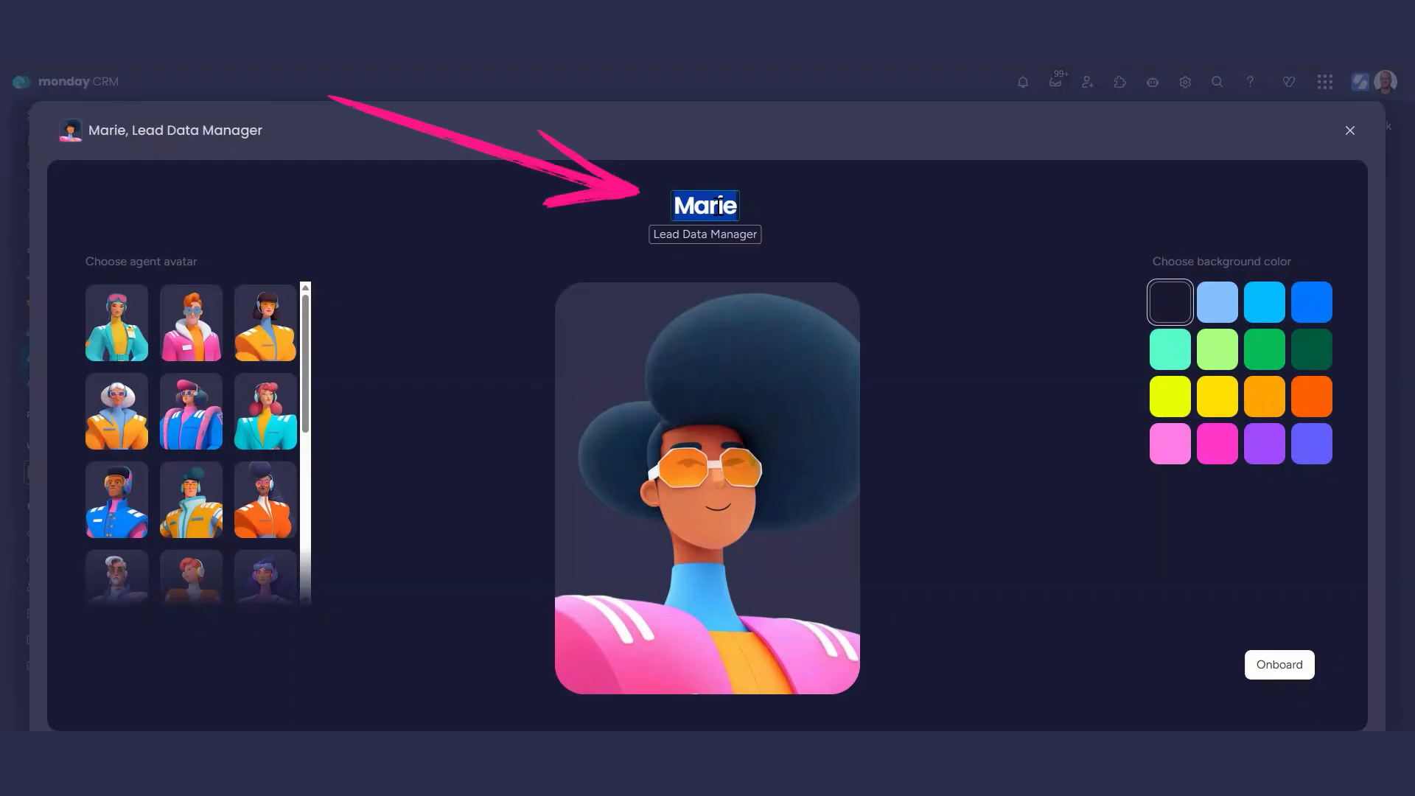
Name the agent Diana, give it the red-haired avatar with headphones and the dark background, and onboard it.
{"action": "type", "text": "Diana"}
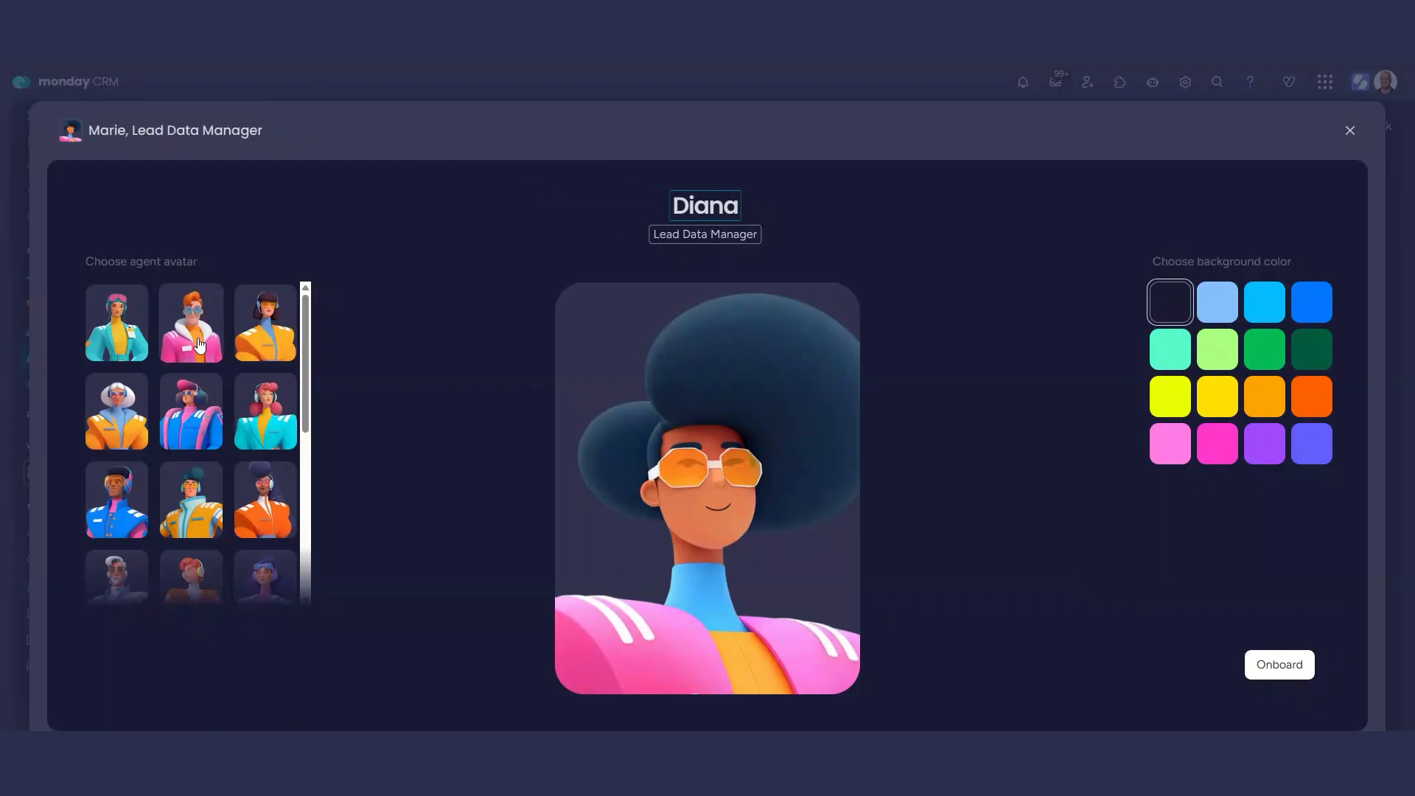
{"action": "left_click", "coordinate": [116, 498]}
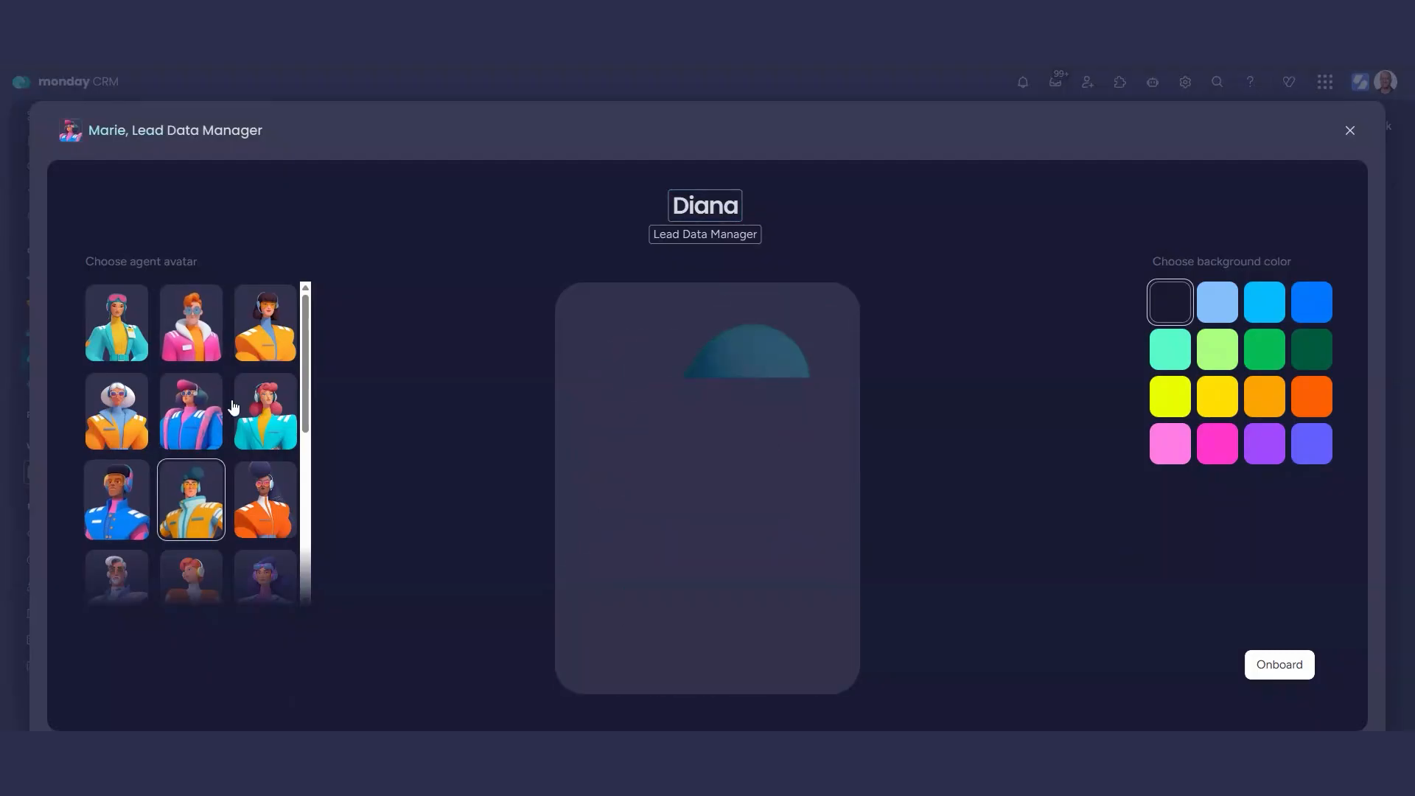
{"action": "left_click", "coordinate": [277, 423]}
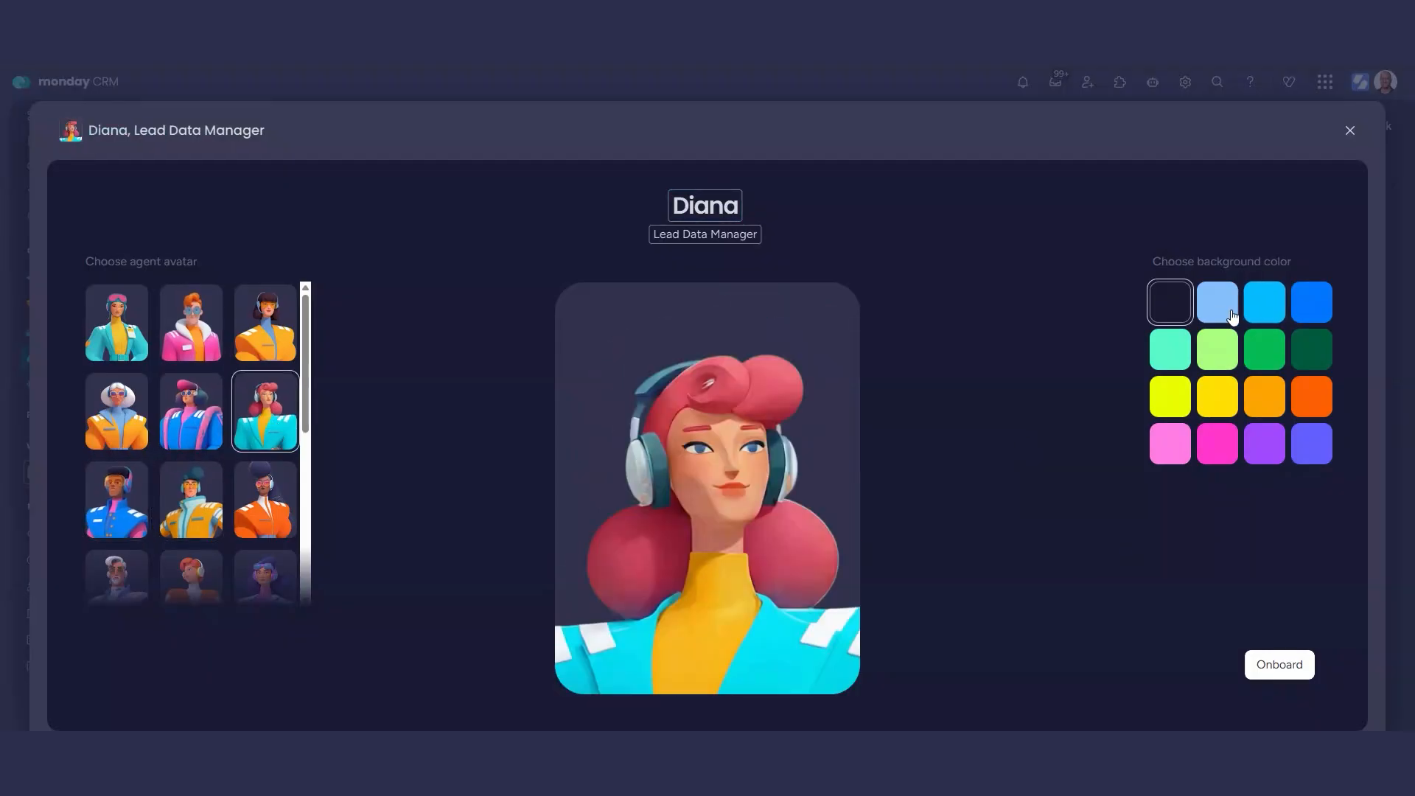
{"action": "left_click", "coordinate": [1260, 308]}
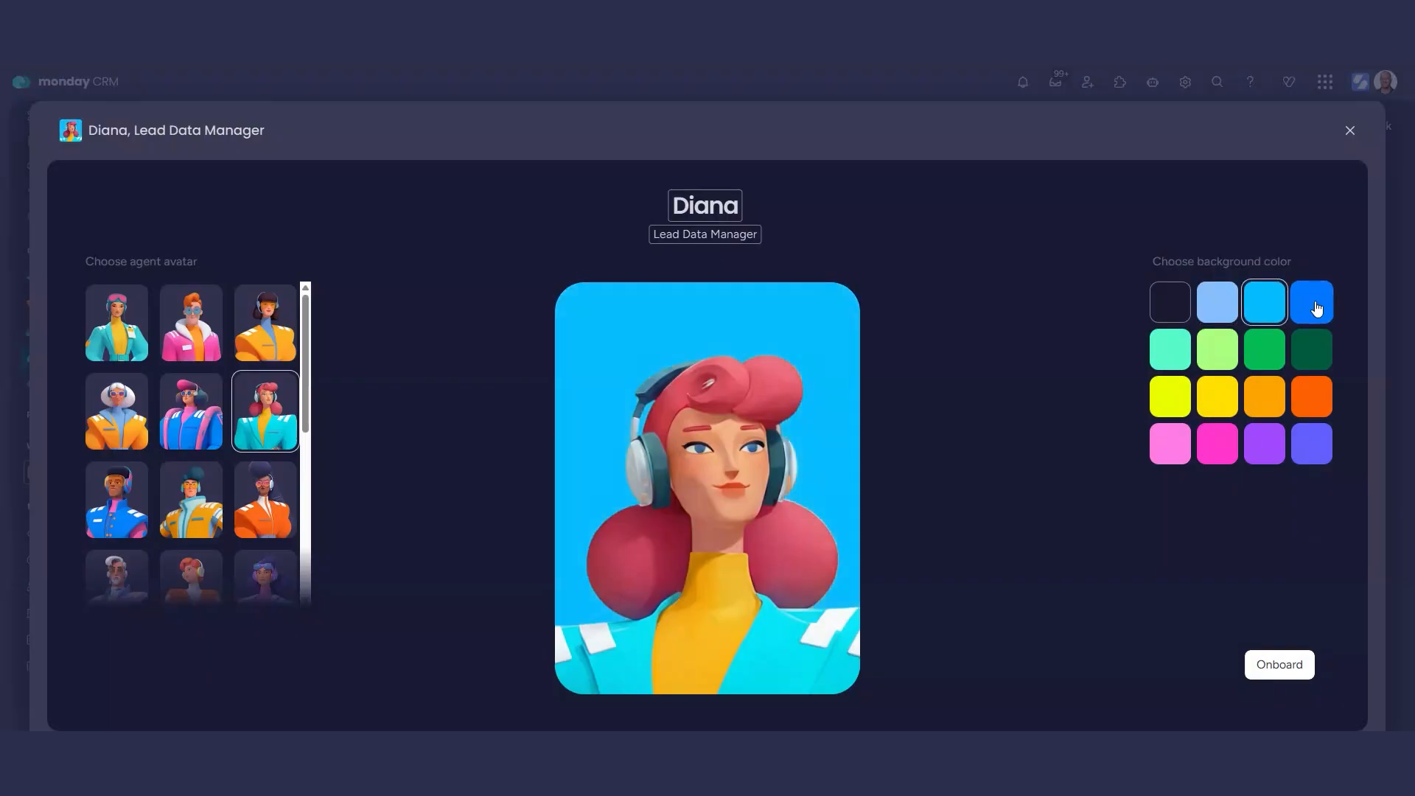
{"action": "left_click", "coordinate": [1264, 357]}
{"action": "left_click", "coordinate": [1172, 304]}
{"action": "left_click", "coordinate": [1282, 663]}
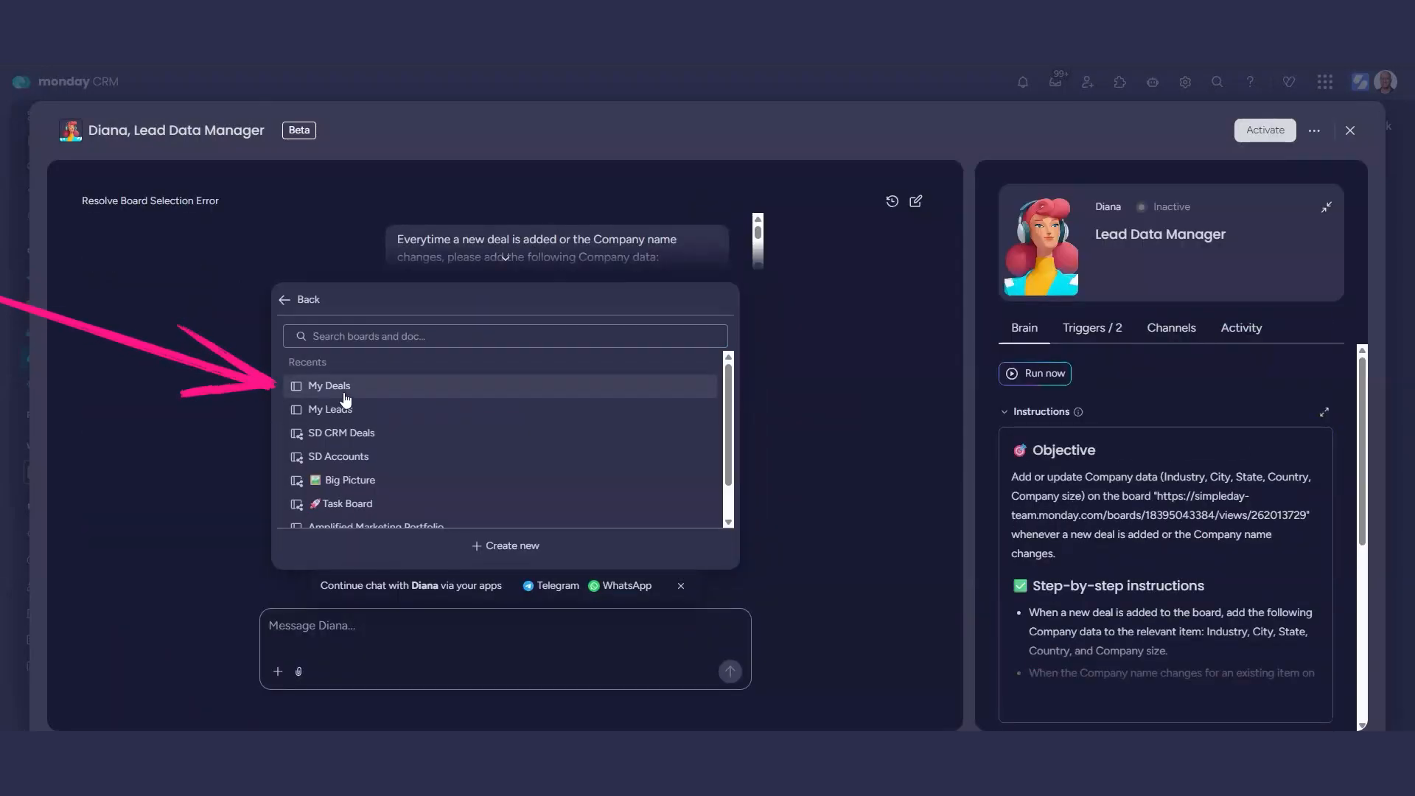
Connect the My Deals board to the agent, expand its instructions and run a test.
{"action": "left_click", "coordinate": [345, 396]}
{"action": "mouse_move", "coordinate": [1167, 709]}
{"action": "left_click", "coordinate": [1168, 700]}
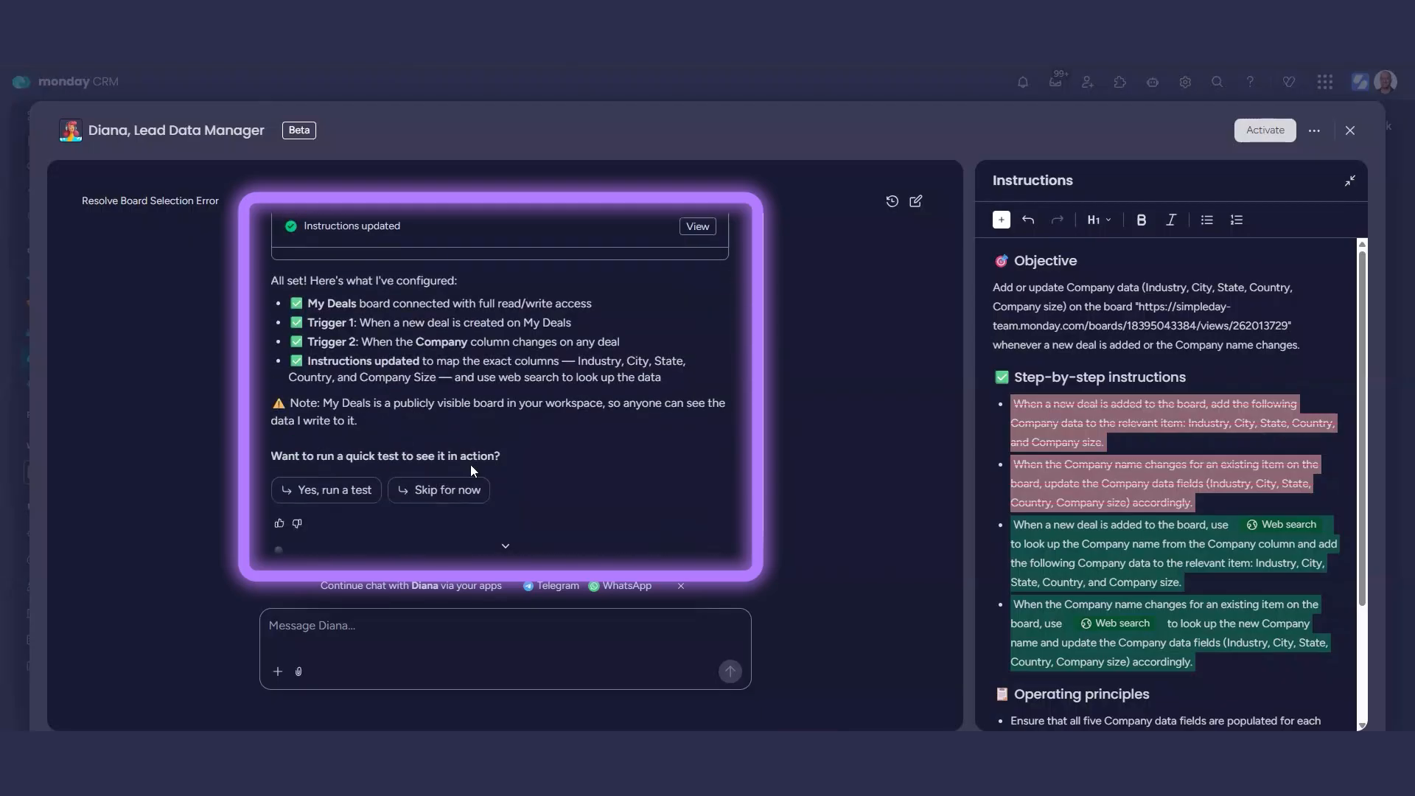
{"action": "left_click", "coordinate": [329, 492]}
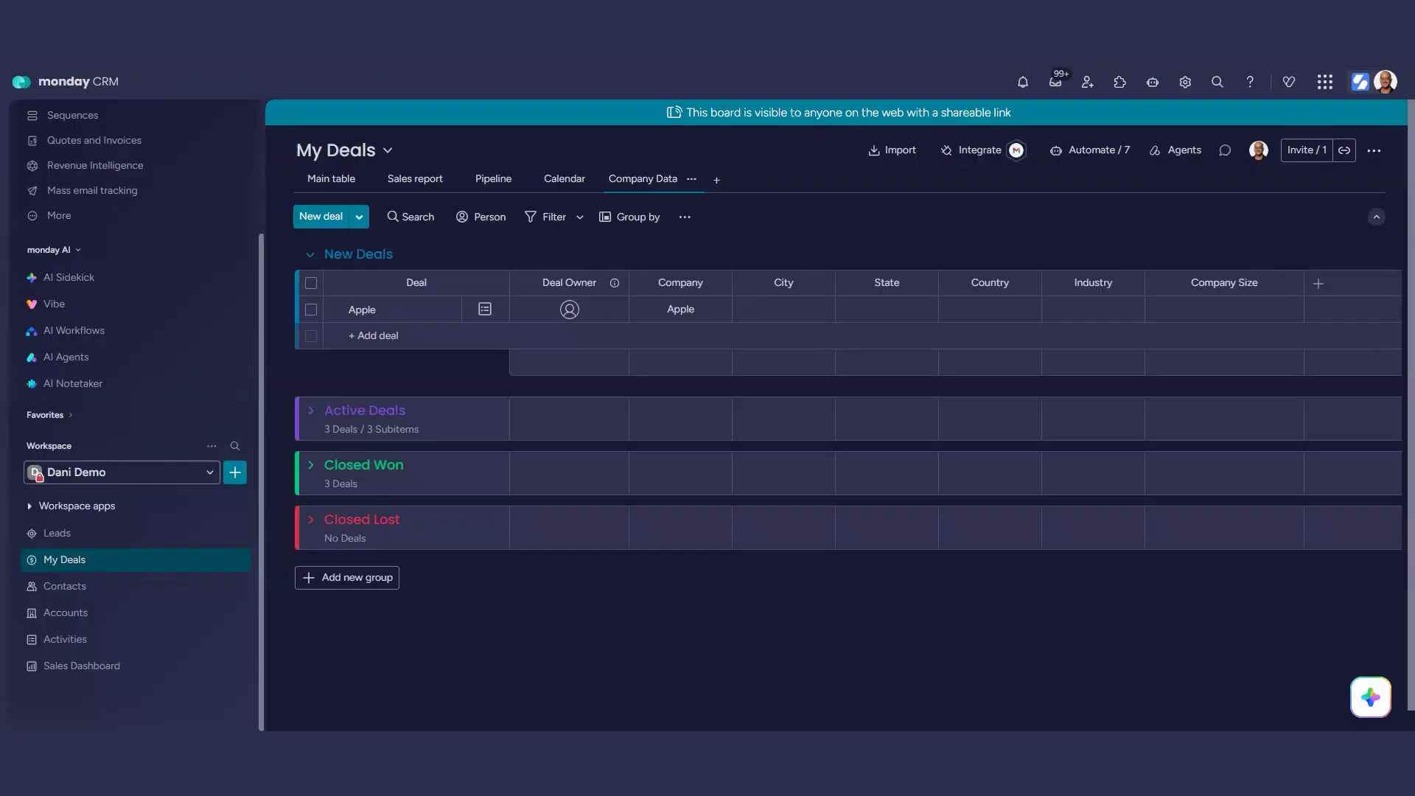
Show the agent's test chat and the My Deals board side by side, with the board's navigation sidebar collapsed.
{"action": "left_click", "coordinate": [133, 9]}
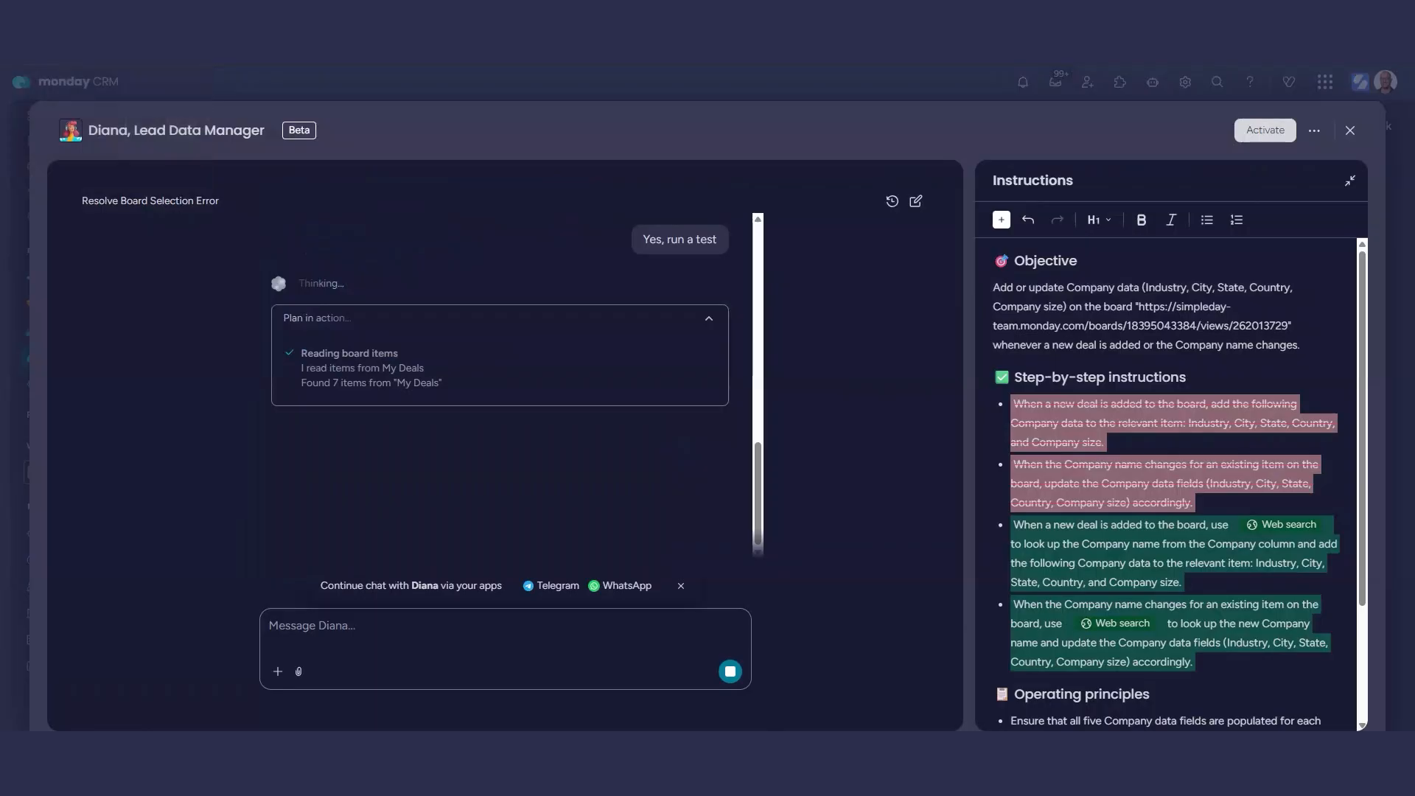
{"action": "right_click", "coordinate": [139, 8]}
{"action": "left_click", "coordinate": [214, 30]}
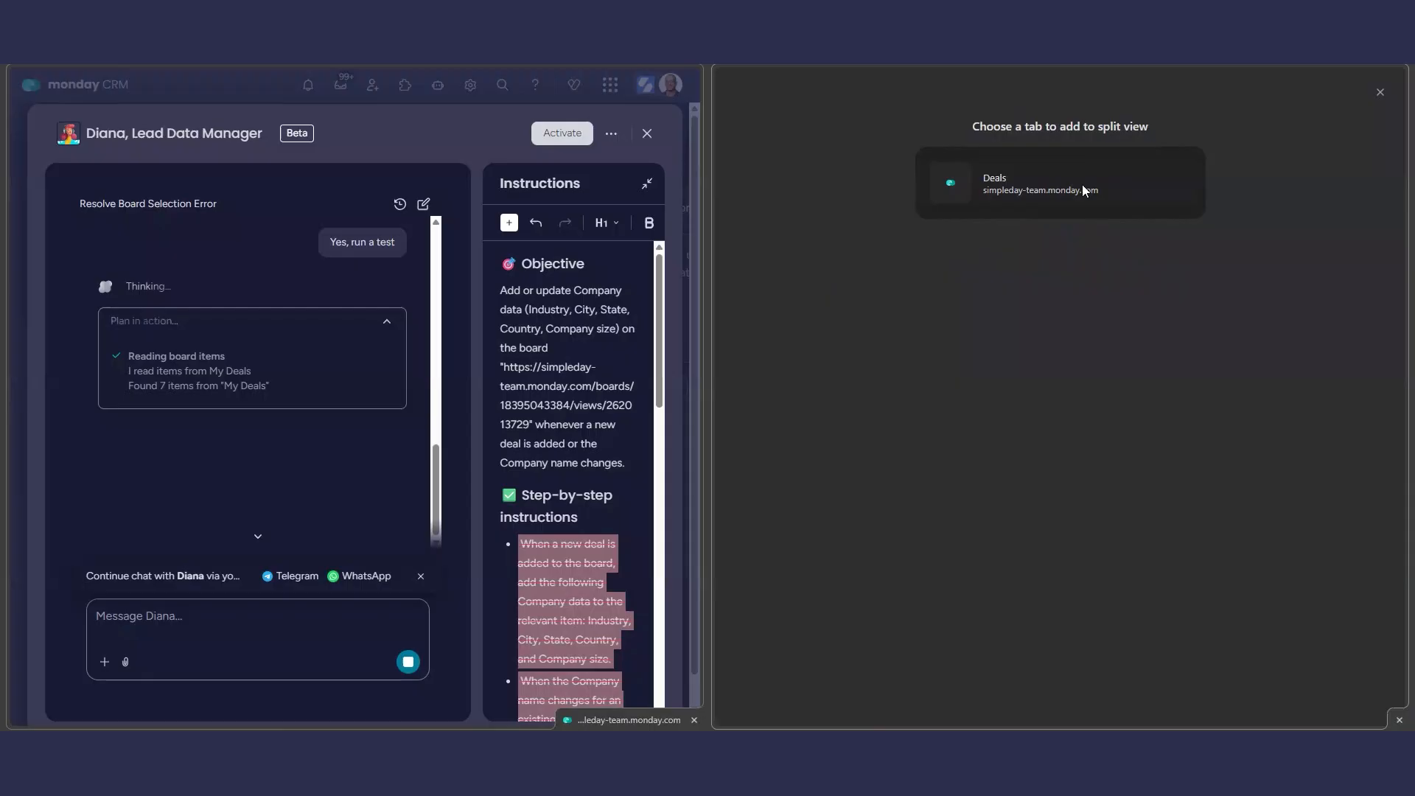
{"action": "left_click", "coordinate": [1082, 189]}
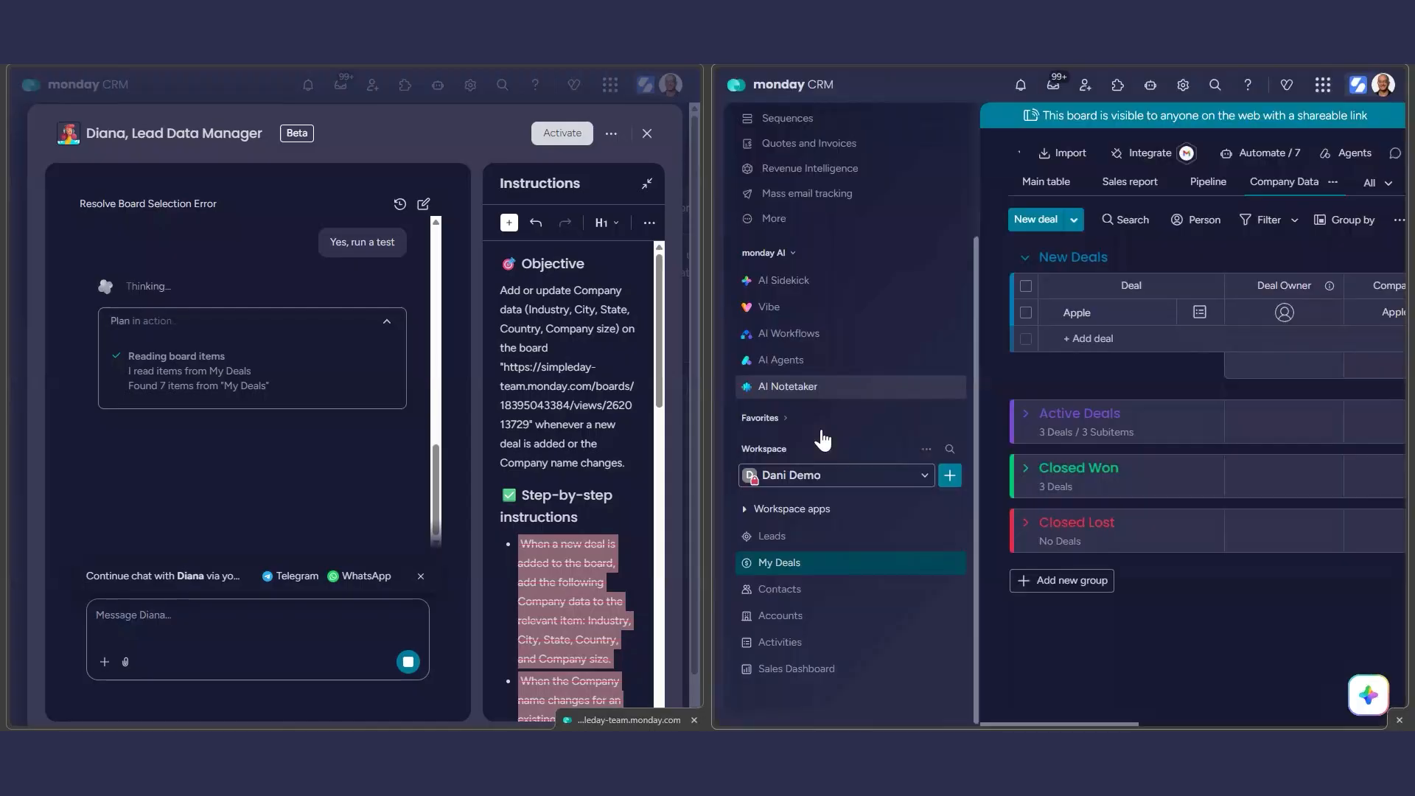
{"action": "left_click", "coordinate": [976, 139]}
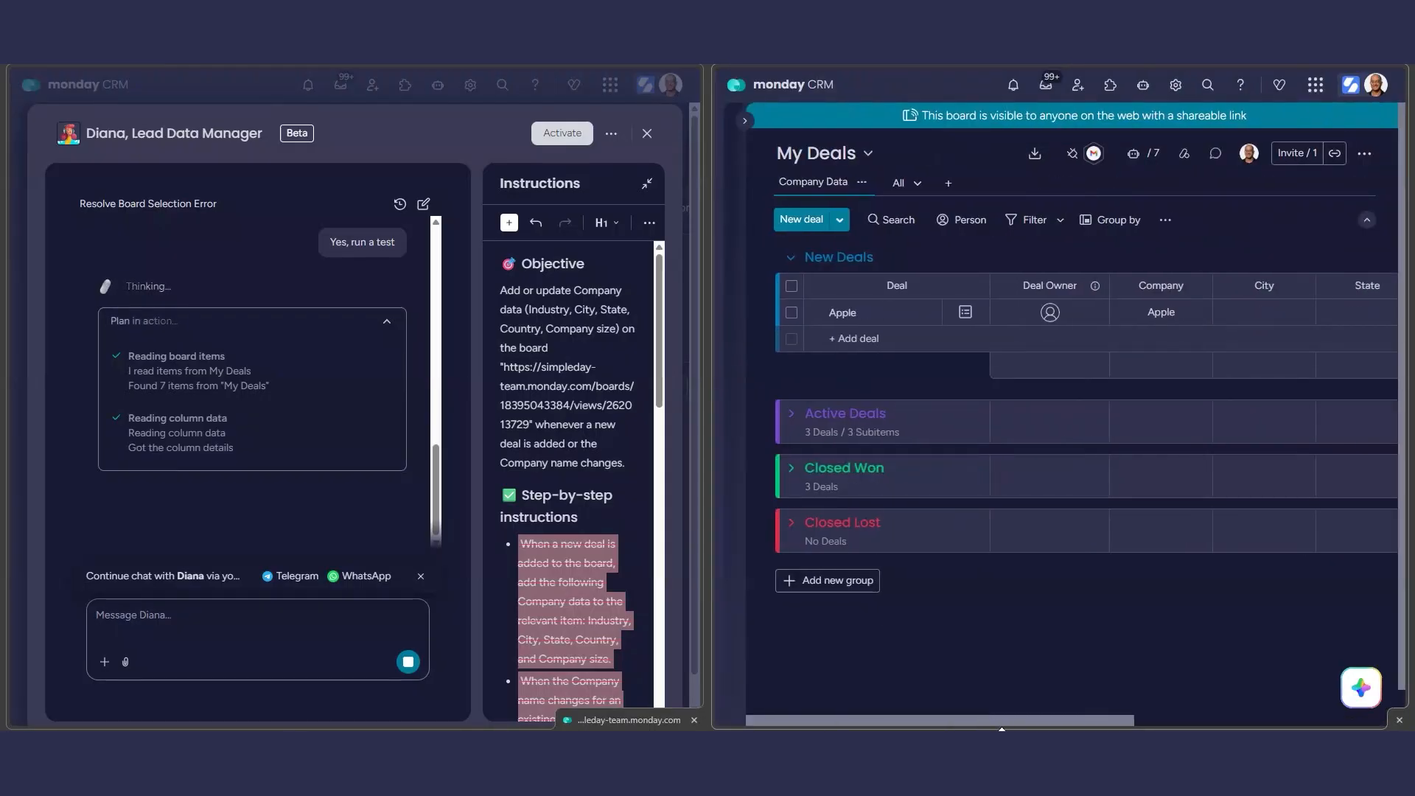
Widen the board pane and inspect the Apple deal's company data through the Company Size column.
{"action": "left_click_drag", "start_coordinate": [1071, 719], "coordinate": [1198, 721]}
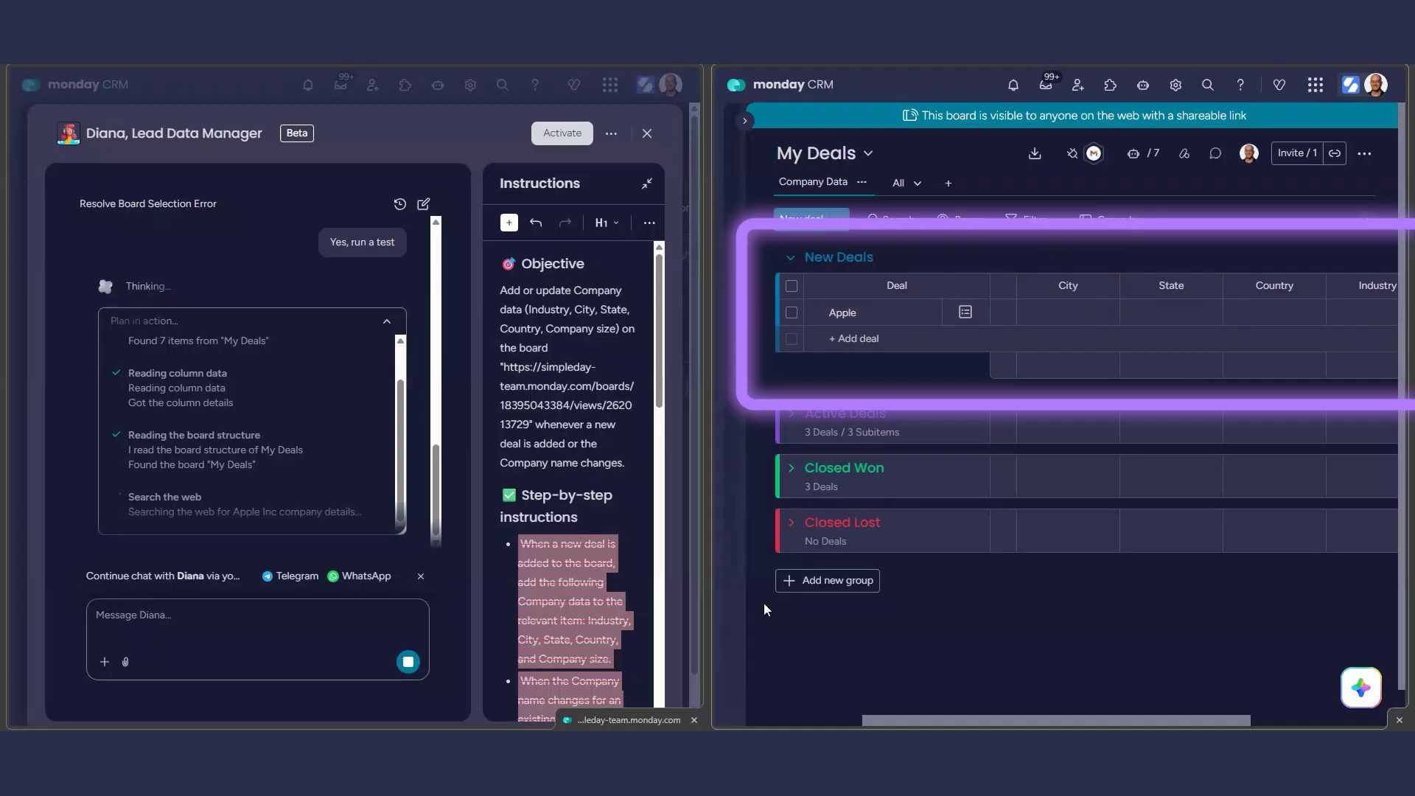
{"action": "left_click_drag", "start_coordinate": [708, 615], "coordinate": [621, 616]}
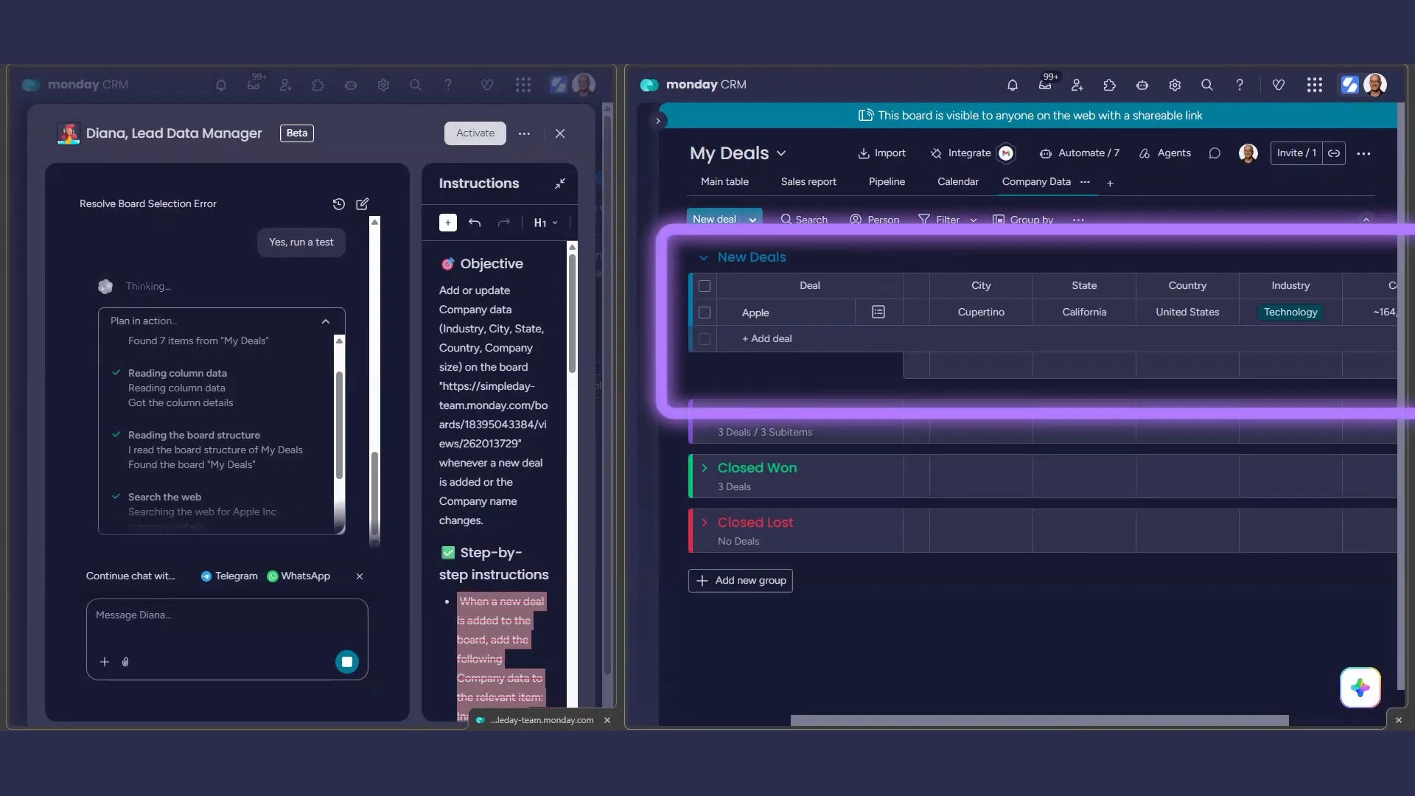
{"action": "left_click_drag", "start_coordinate": [1137, 721], "coordinate": [1184, 726]}
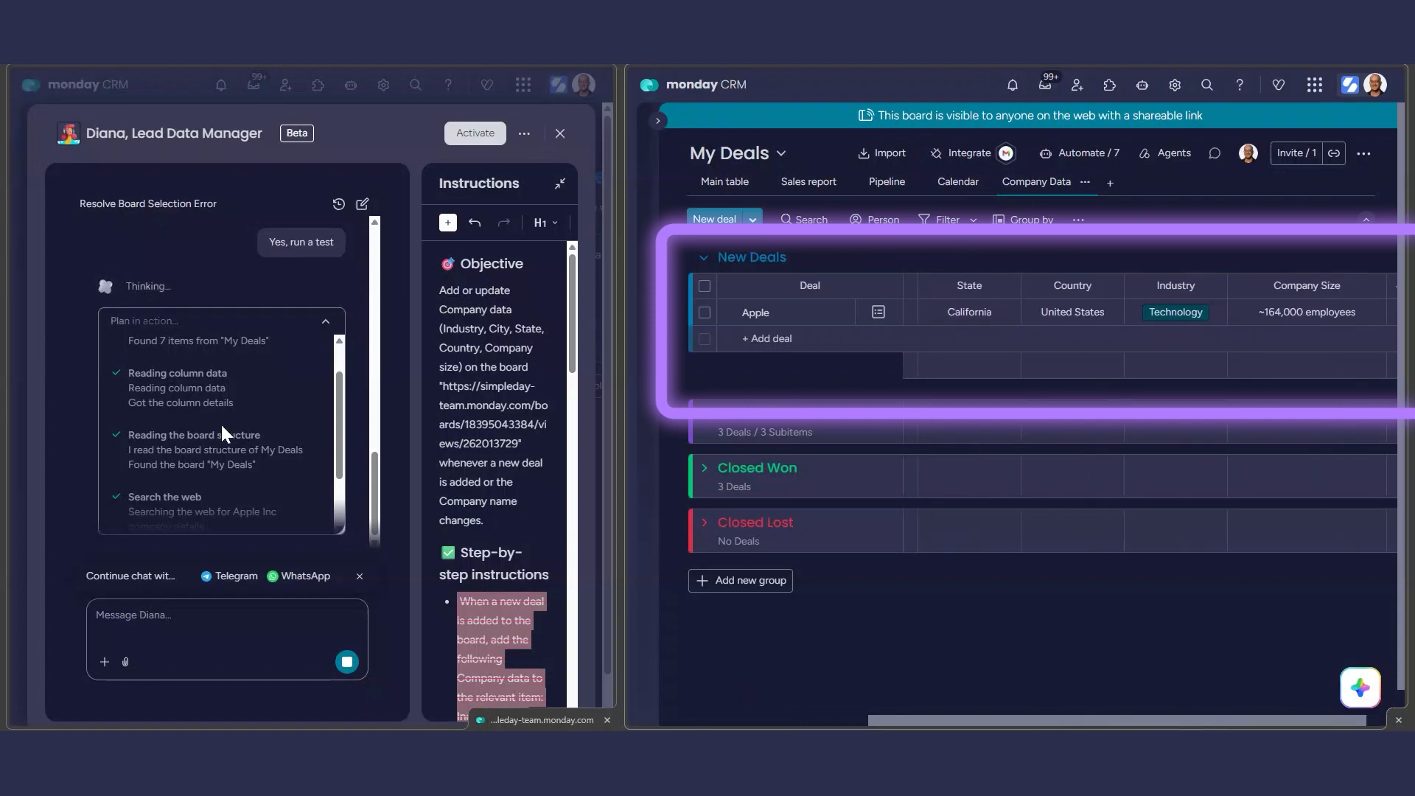
Activate the Lead Data Manager agent and bring the board's Company and City columns back into view.
{"action": "left_click", "coordinate": [465, 138]}
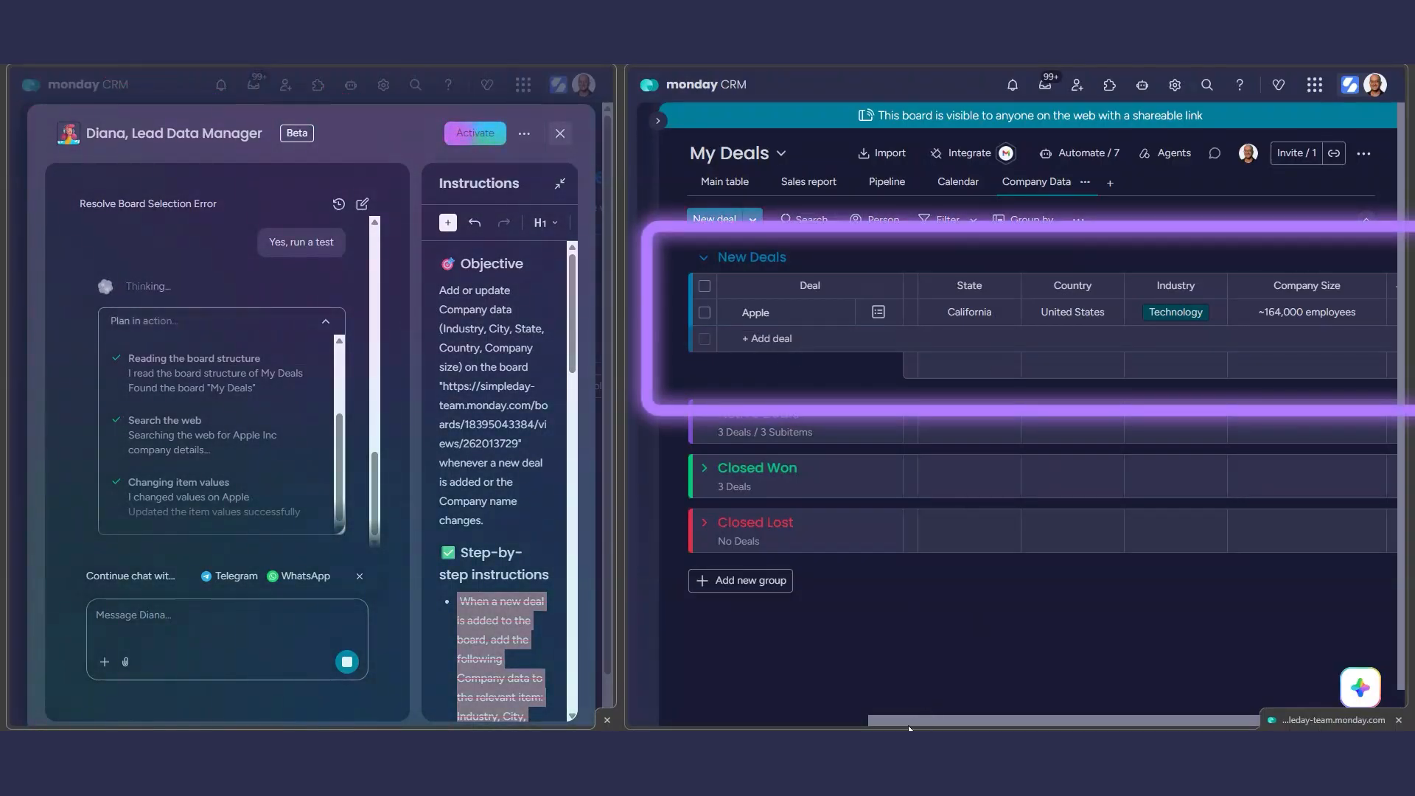
{"action": "left_click_drag", "start_coordinate": [915, 719], "coordinate": [711, 715]}
{"action": "scroll", "coordinate": [1095, 568], "scroll_direction": "left", "scroll_amount": 1}
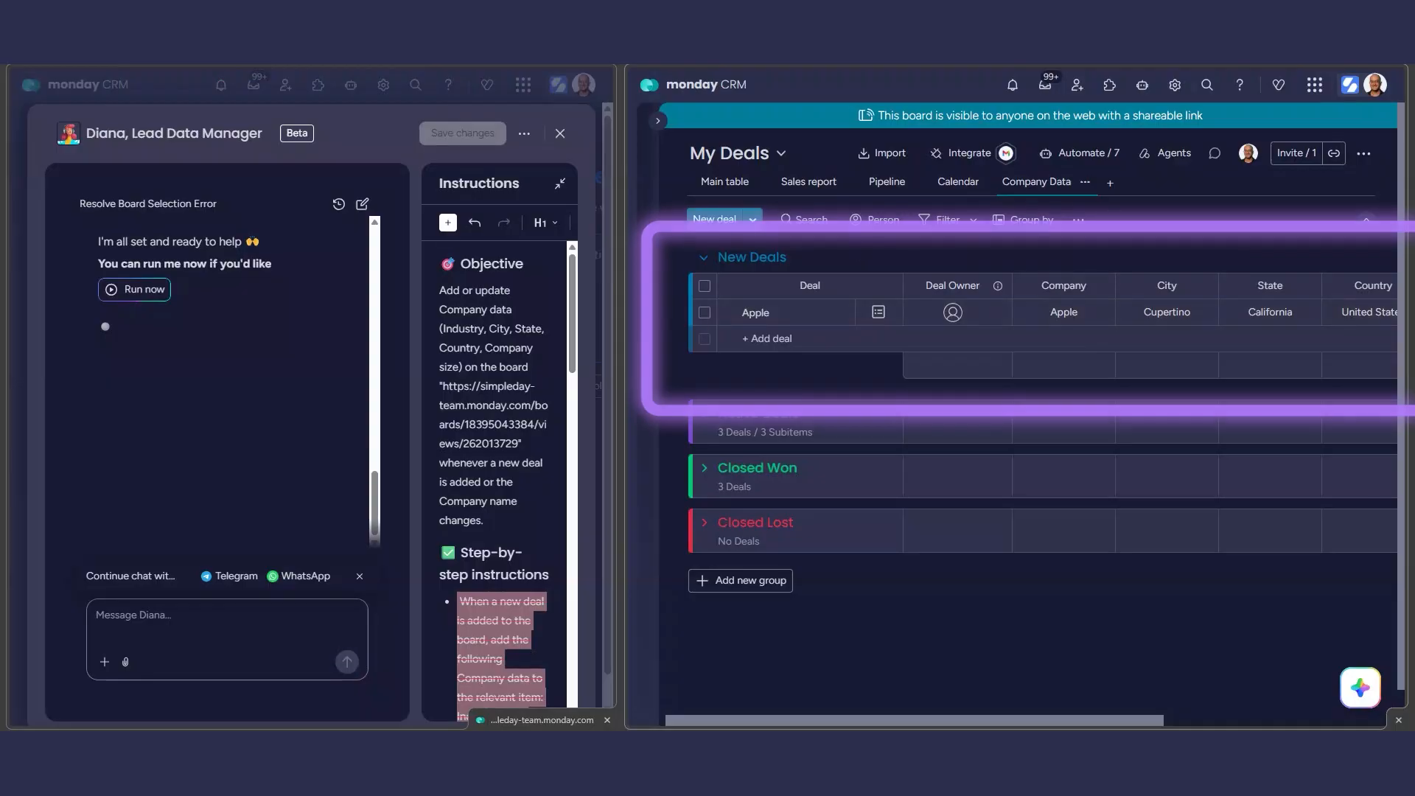
Return the My Deals board to a full-width view and expand its navigation sidebar.
{"action": "right_click", "coordinate": [71, 11]}
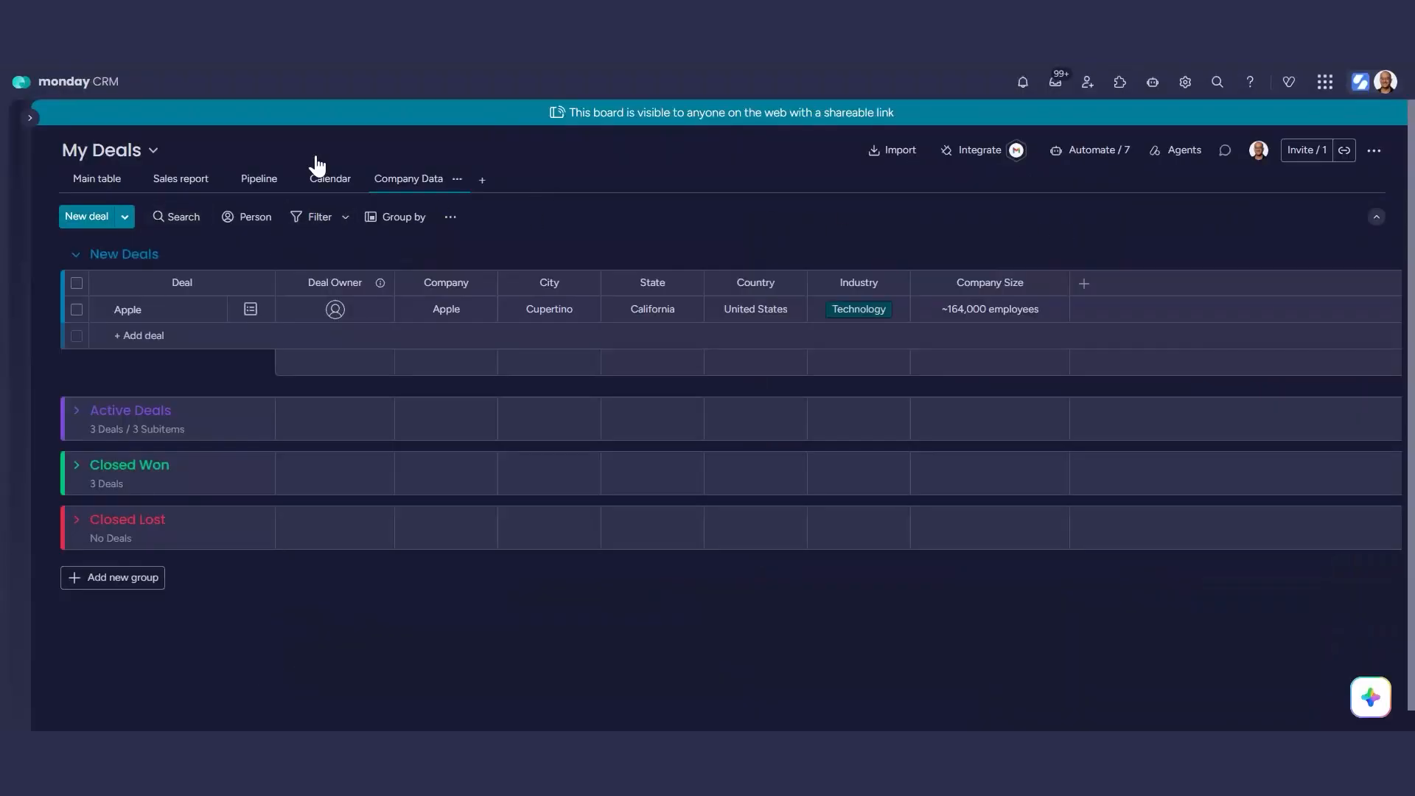
{"action": "left_click", "coordinate": [32, 118]}
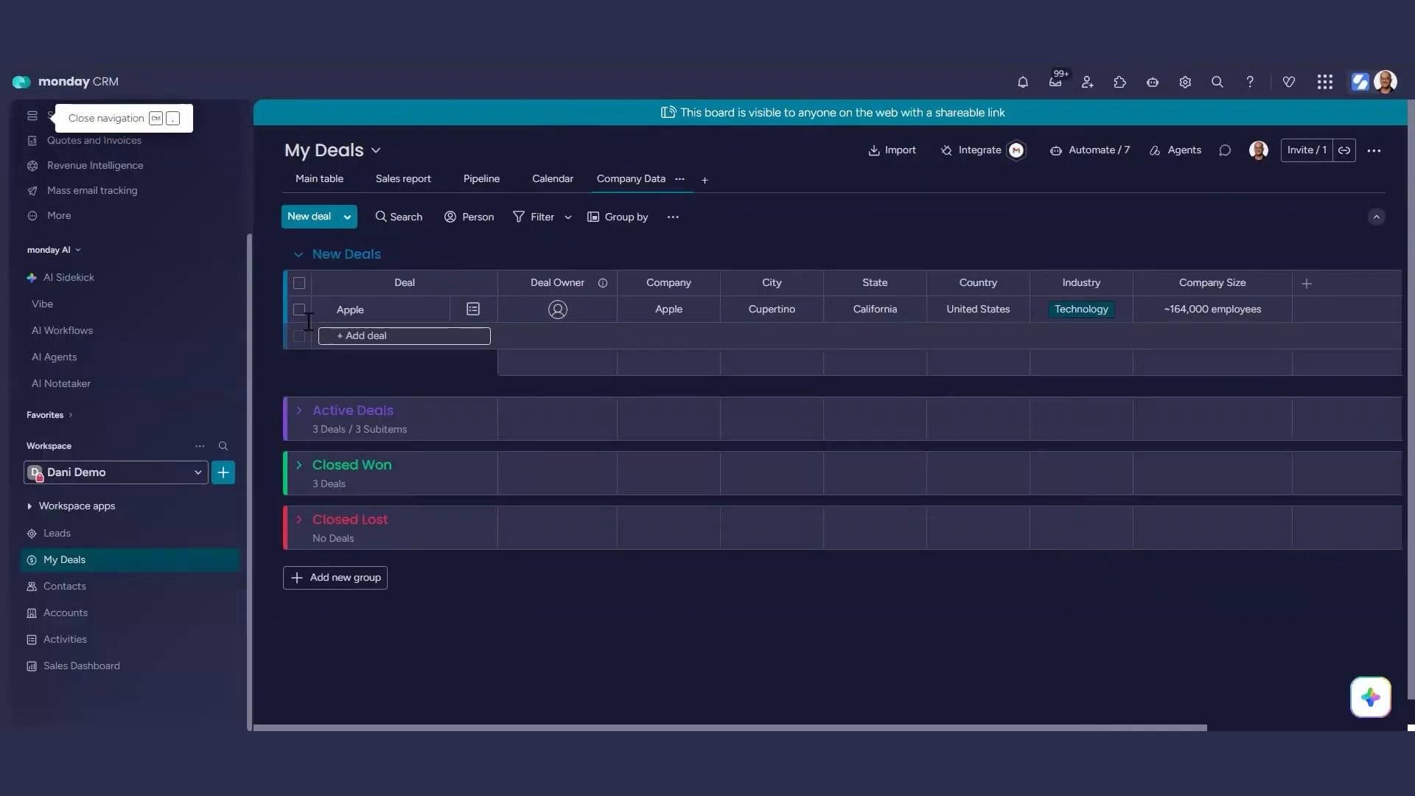